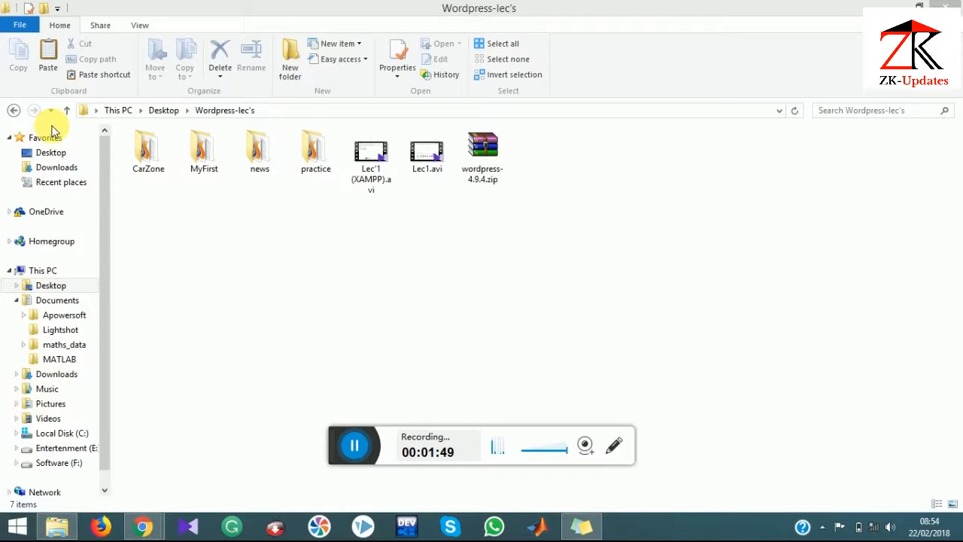
# Step: Extract wordpress-4.9.4.zip in the Desktop's Wordpress-lec's folder with Extract Here
pyautogui.click(50, 154)
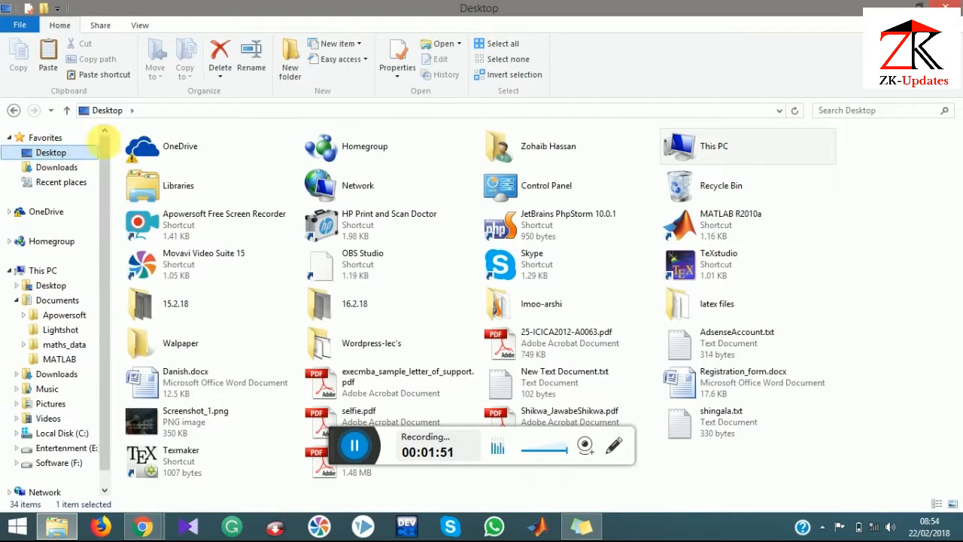
pyautogui.doubleClick(384, 343)
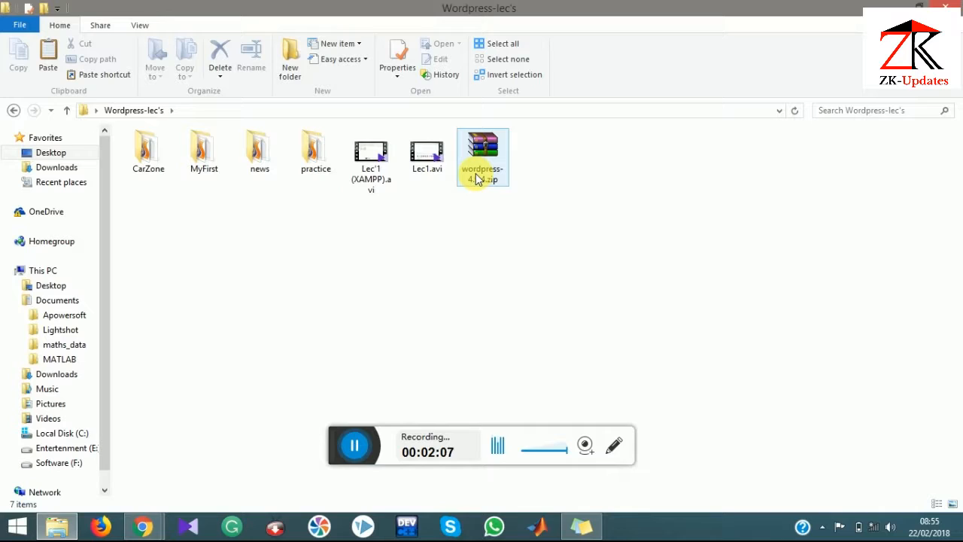
pyautogui.moveTo(476, 179)
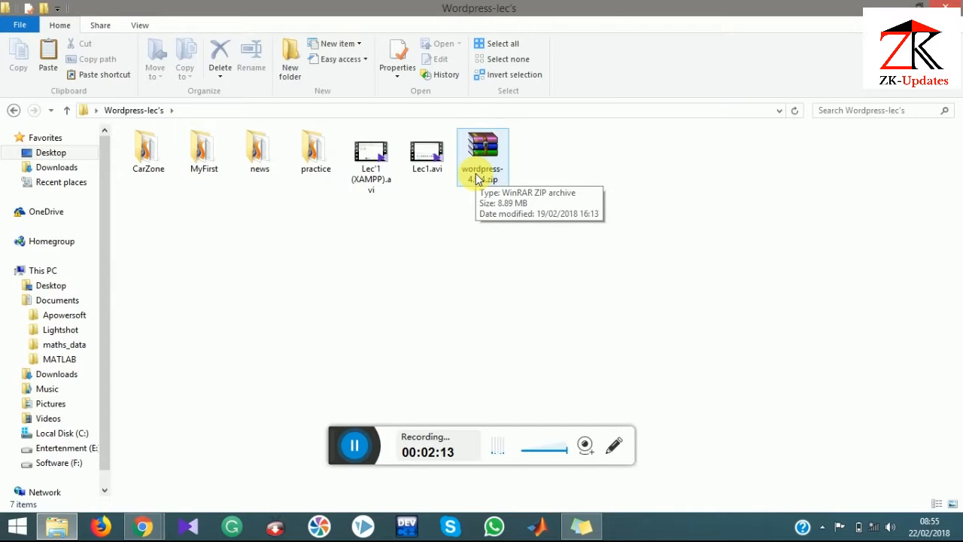
pyautogui.rightClick(477, 179)
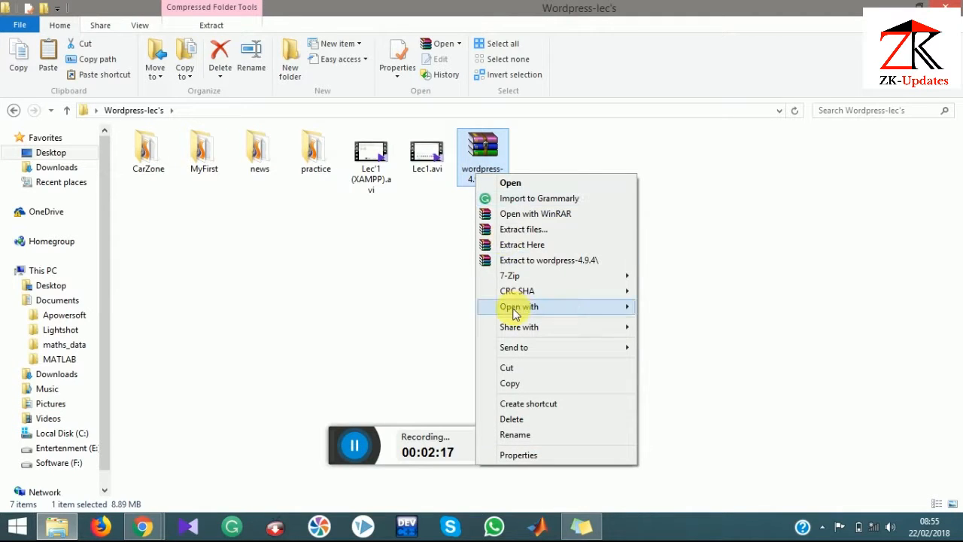
pyautogui.click(522, 244)
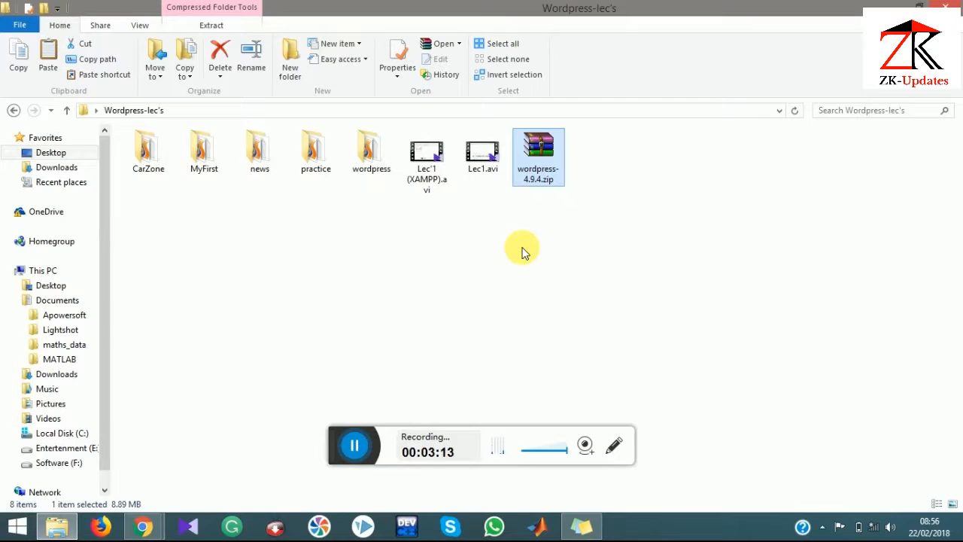
# Step: Rename the extracted wordpress folder in Wordpress-lec's to Tutorial1
pyautogui.click(371, 158)
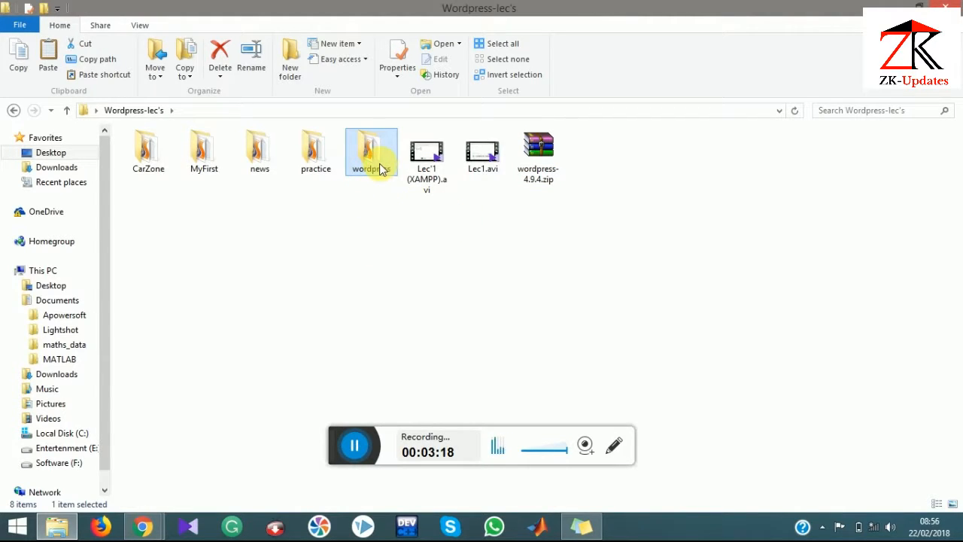
pyautogui.rightClick(380, 166)
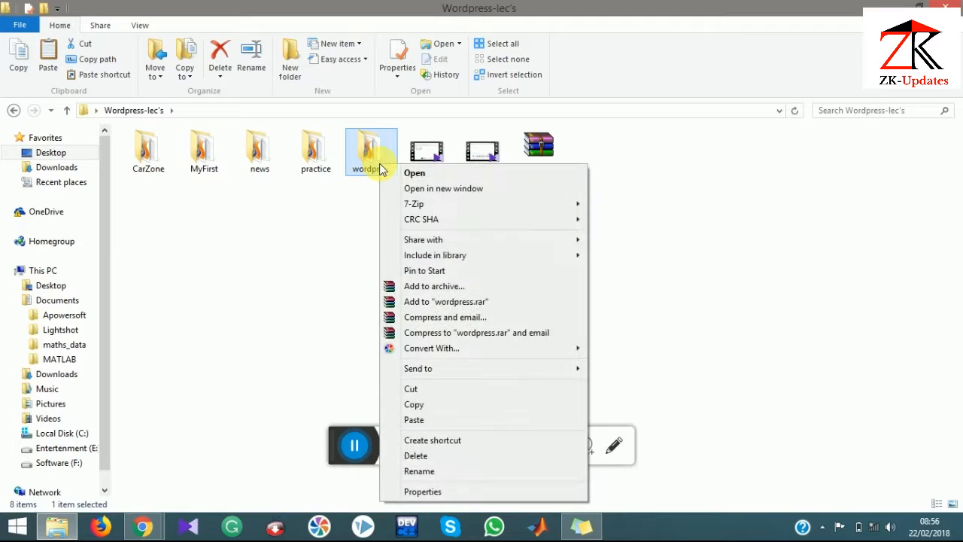
pyautogui.click(412, 472)
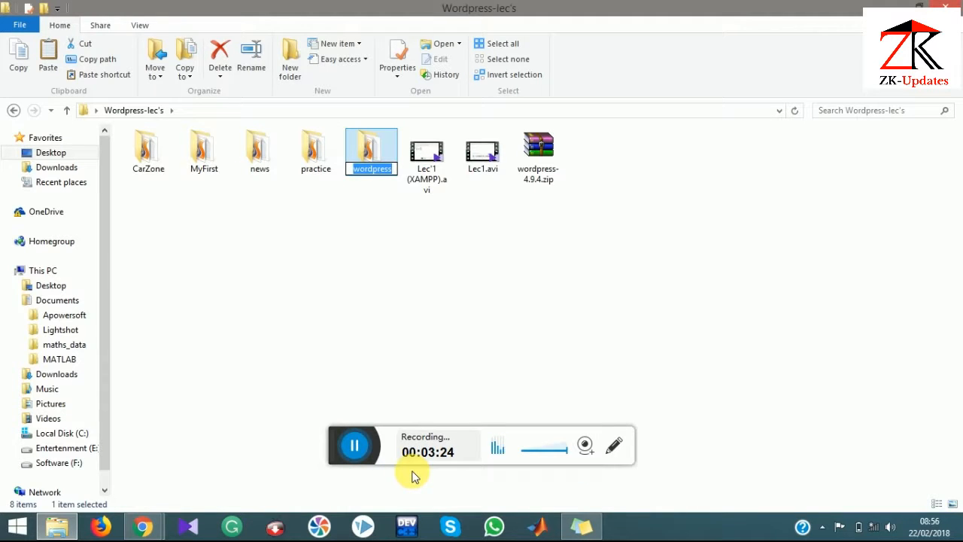
pyautogui.write('Tutori')
pyautogui.write('al')
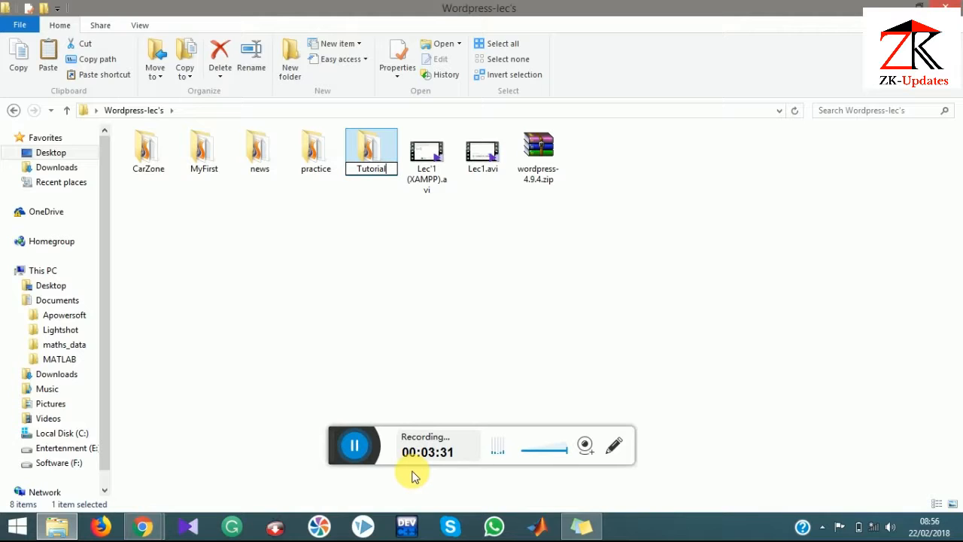
pyautogui.press('Return')
pyautogui.write('1')
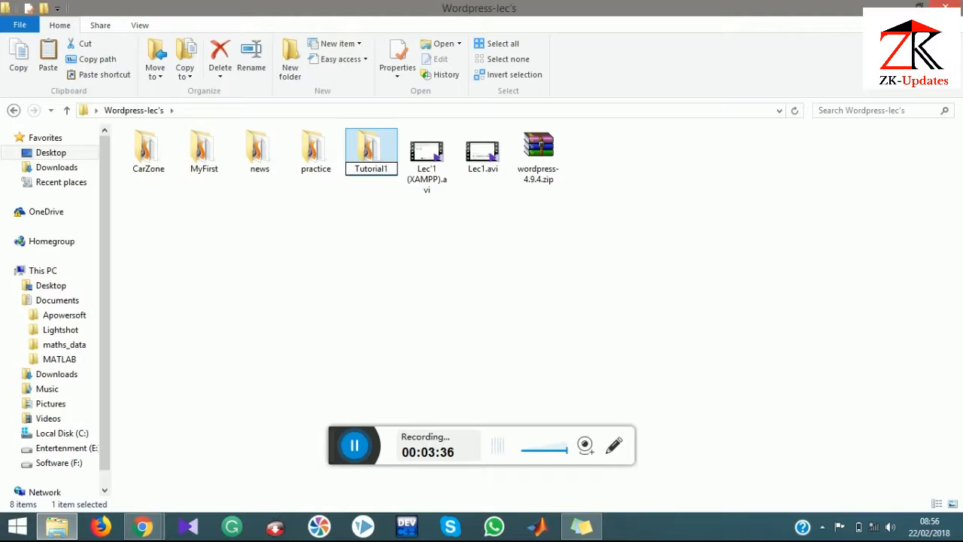
pyautogui.press('Return')
pyautogui.press('Return')
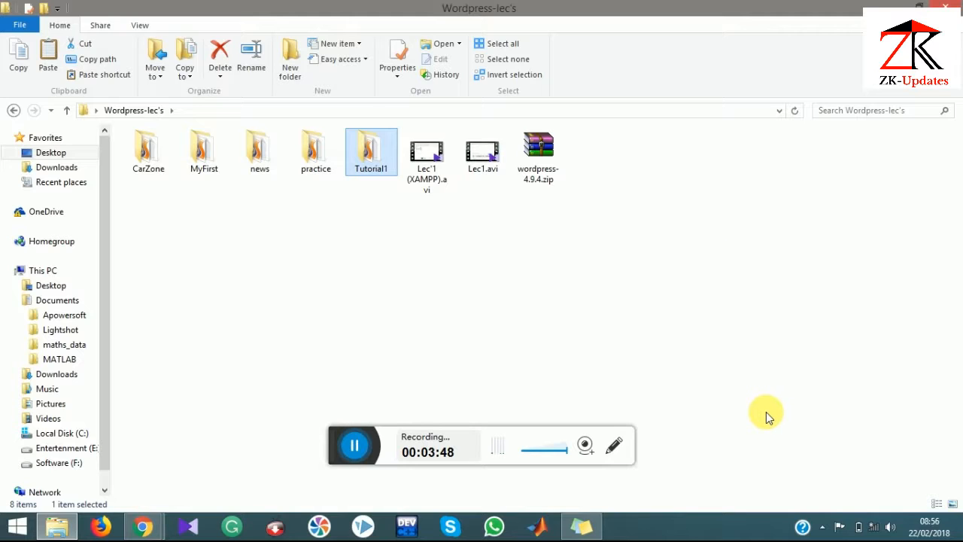
# Step: Open XAMPP Control Panel from the tray to check Apache and MySQL, then close it
pyautogui.click(822, 528)
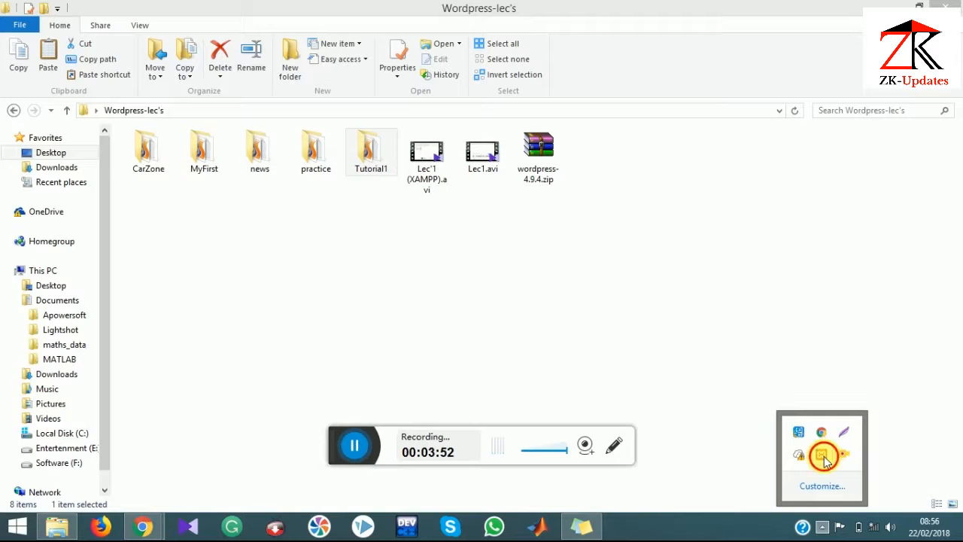
pyautogui.click(823, 456)
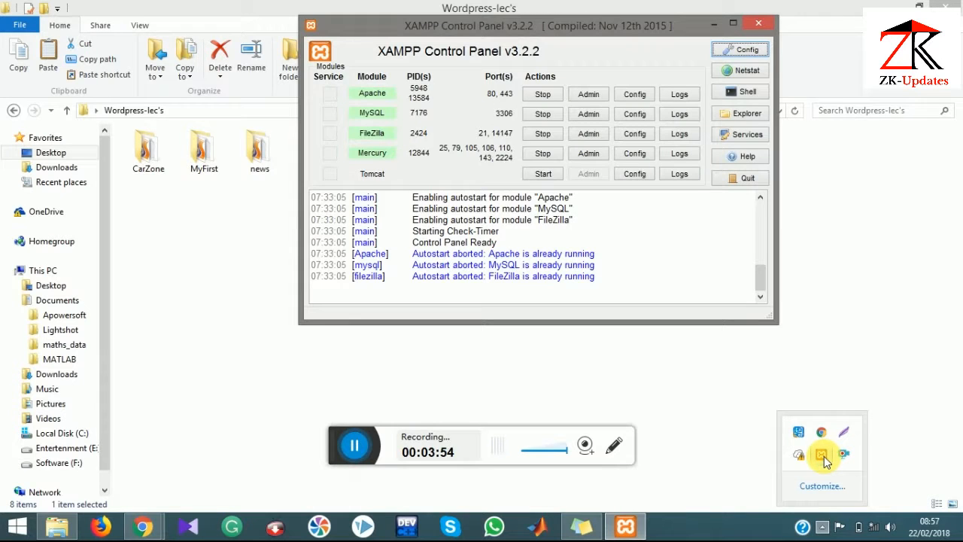
pyautogui.click(760, 27)
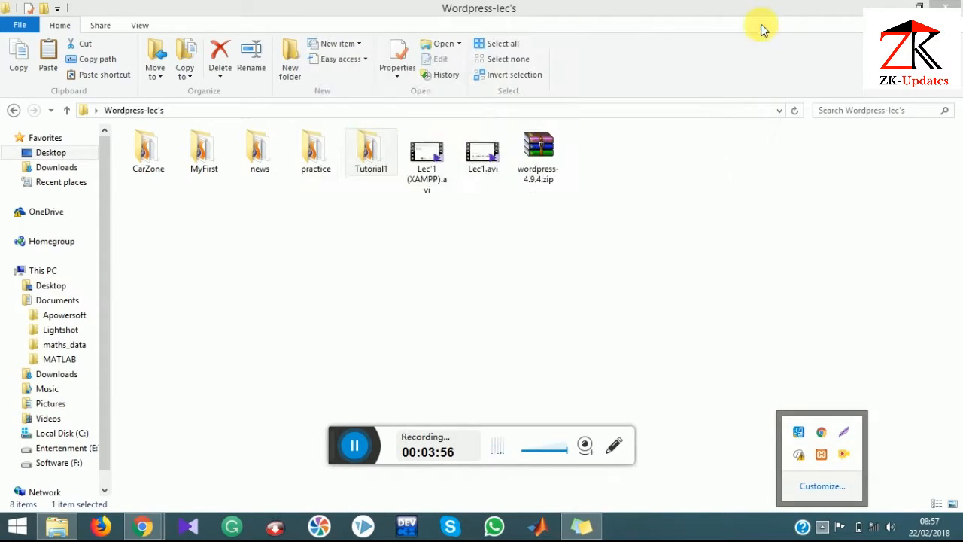
# Step: Relaunch XAMPP Control Panel by searching 'xampp' from Start, then minimise it
pyautogui.click(6, 534)
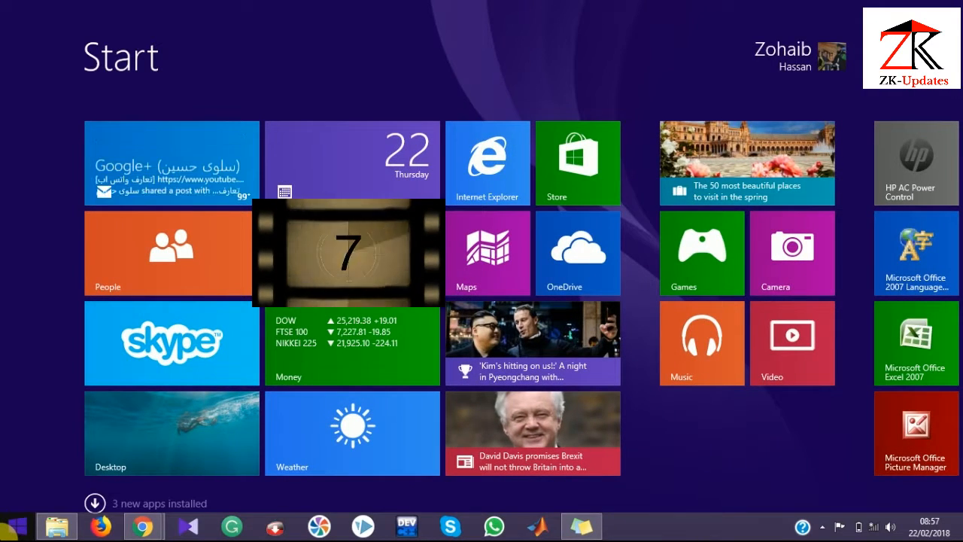
pyautogui.write('xampp Control Panel')
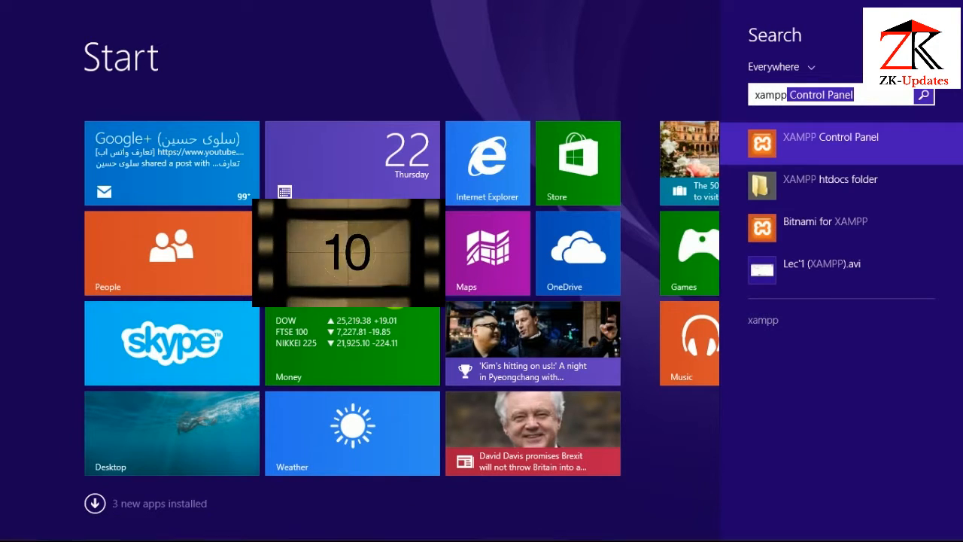
pyautogui.click(852, 137)
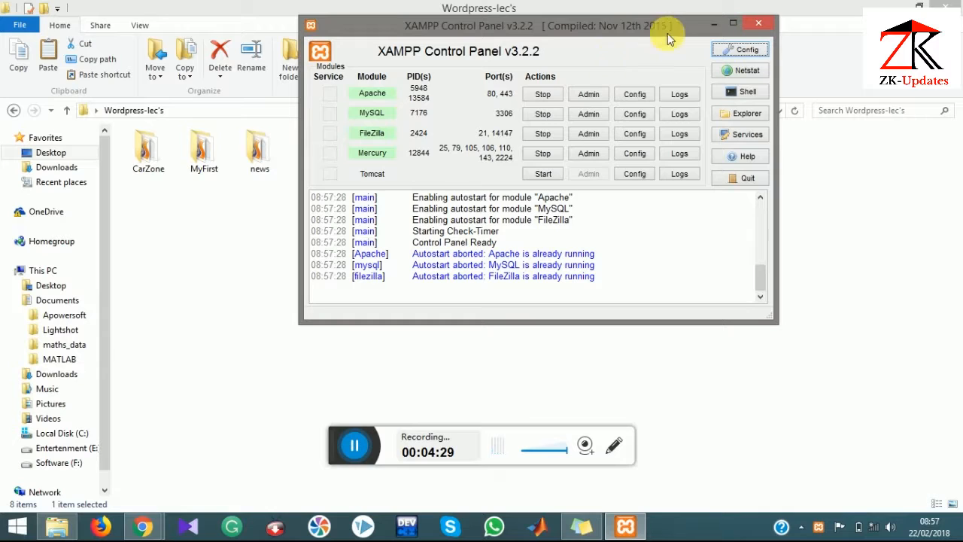
pyautogui.click(733, 23)
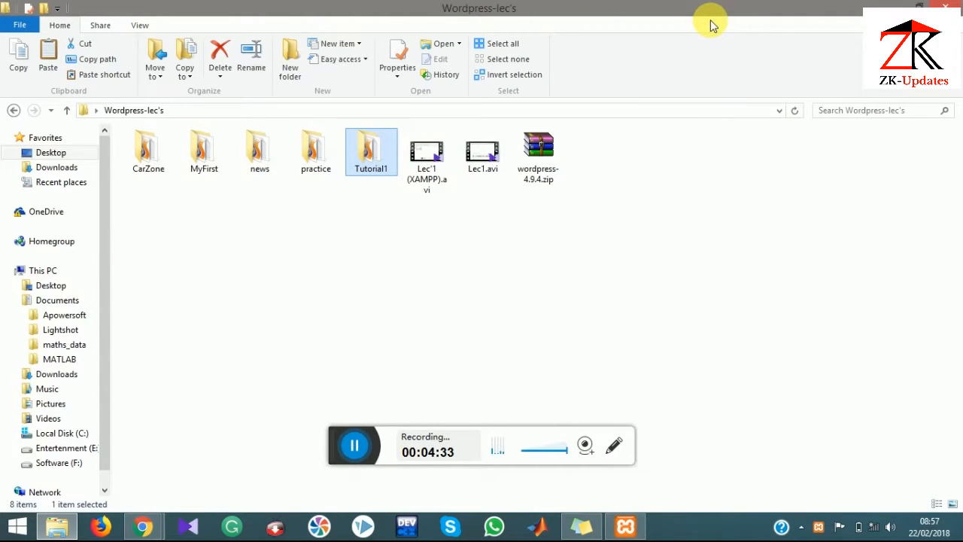
# Step: Copy the Tutorial1 folder and paste it into C:\xampp\htdocs
pyautogui.rightClick(368, 163)
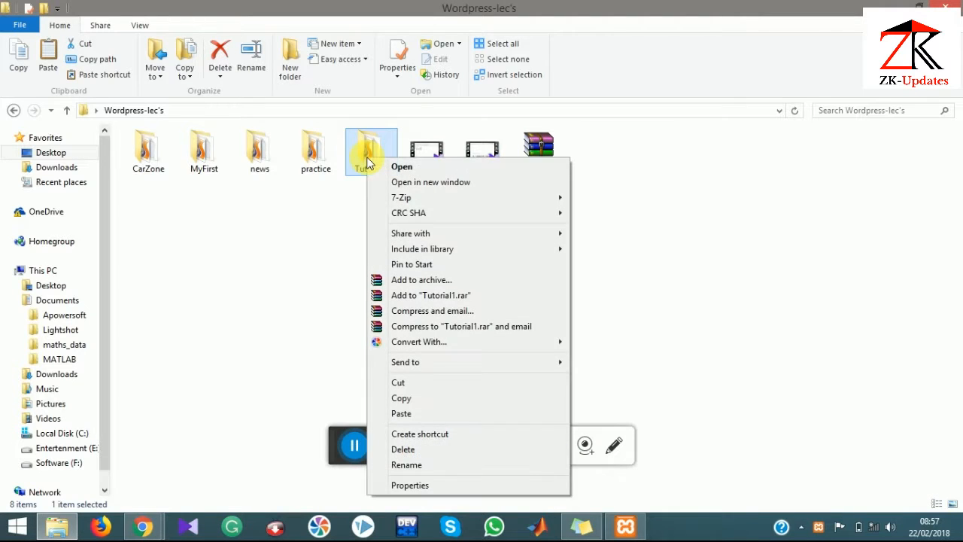
pyautogui.click(419, 398)
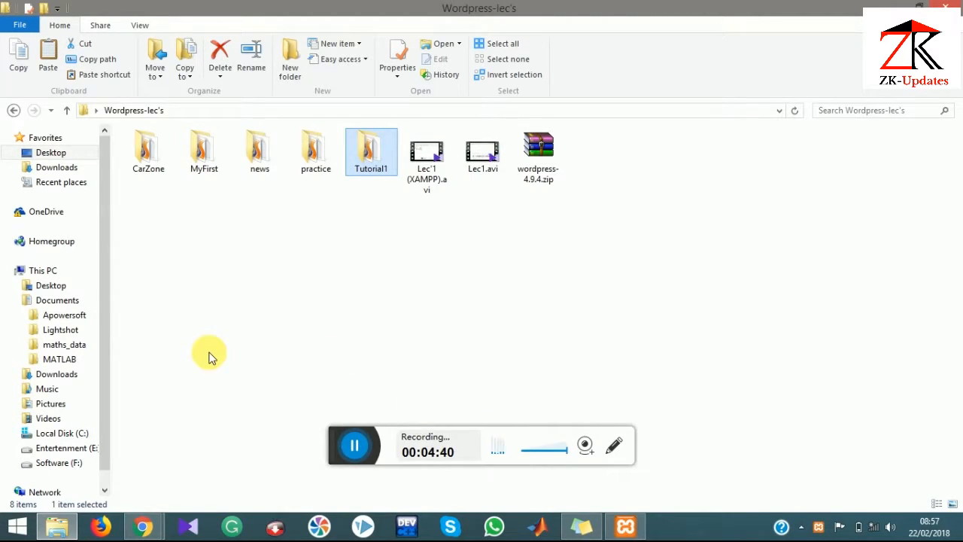
pyautogui.click(65, 432)
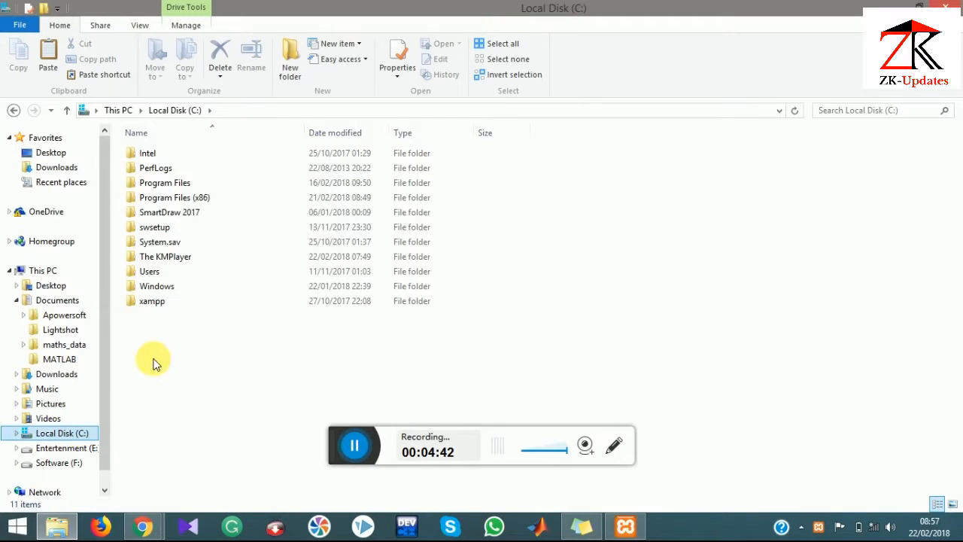
pyautogui.doubleClick(169, 301)
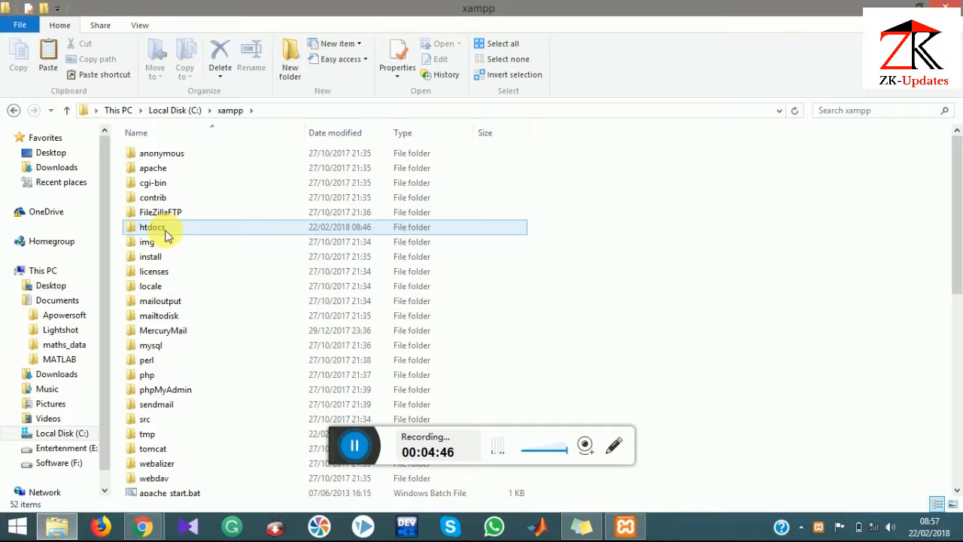
pyautogui.doubleClick(162, 227)
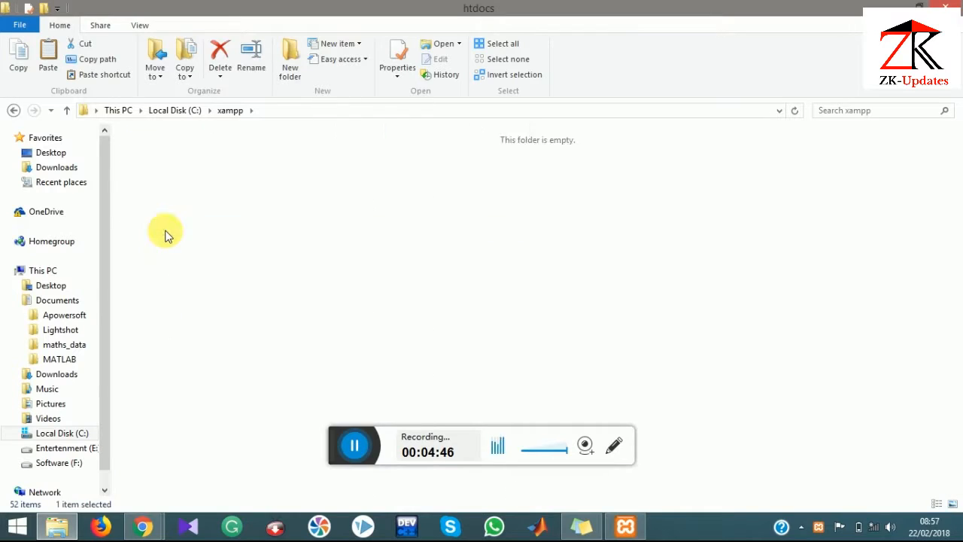
pyautogui.rightClick(250, 301)
pyautogui.click(284, 166)
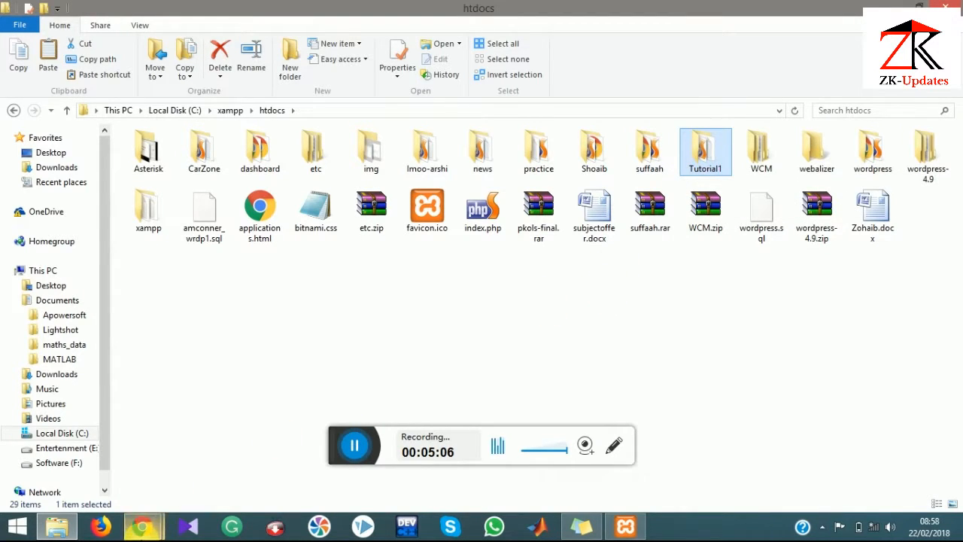
# Step: In Chrome, replace the old Dashboard and phpMyAdmin tabs with a new tab loading localhost/tutorial1
pyautogui.moveTo(142, 527)
pyautogui.click(224, 459)
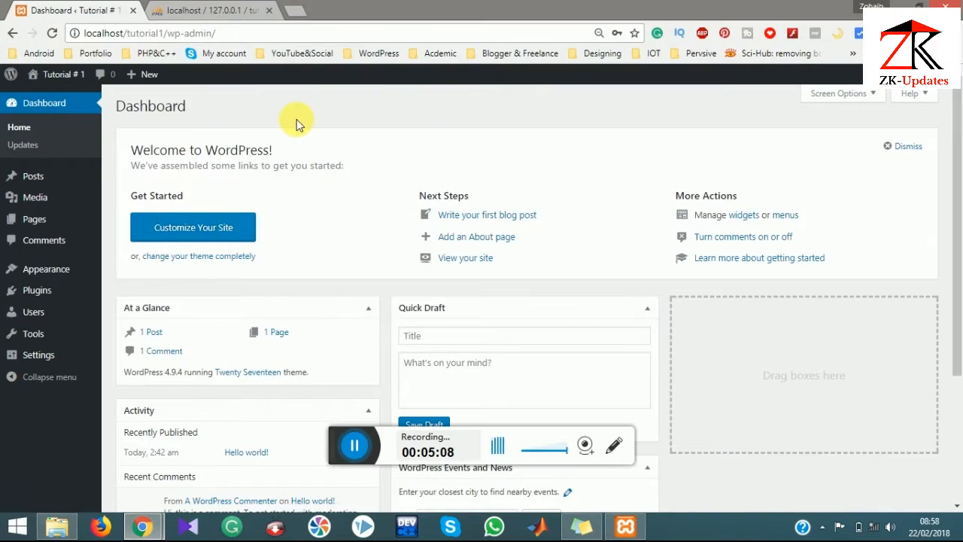
pyautogui.click(294, 10)
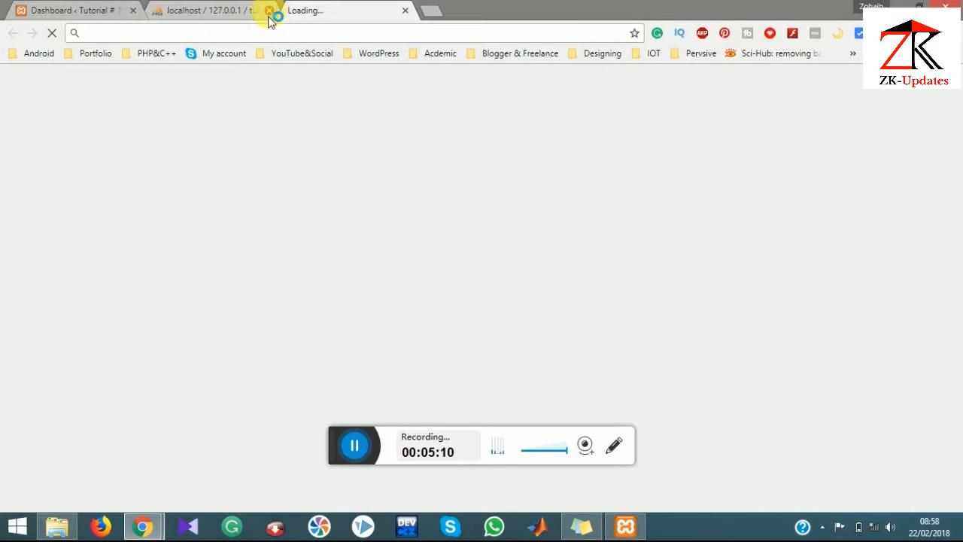
pyautogui.click(133, 10)
pyautogui.click(134, 11)
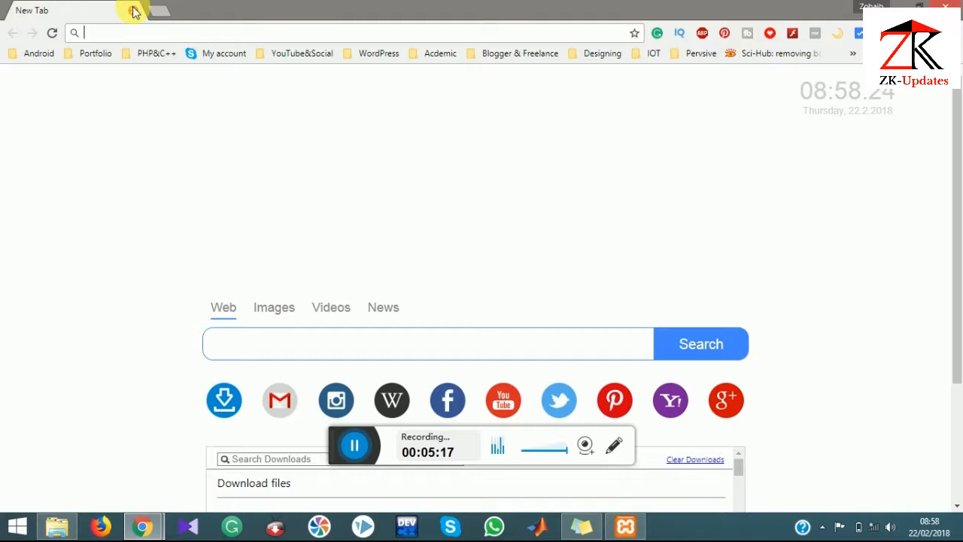
pyautogui.write('local')
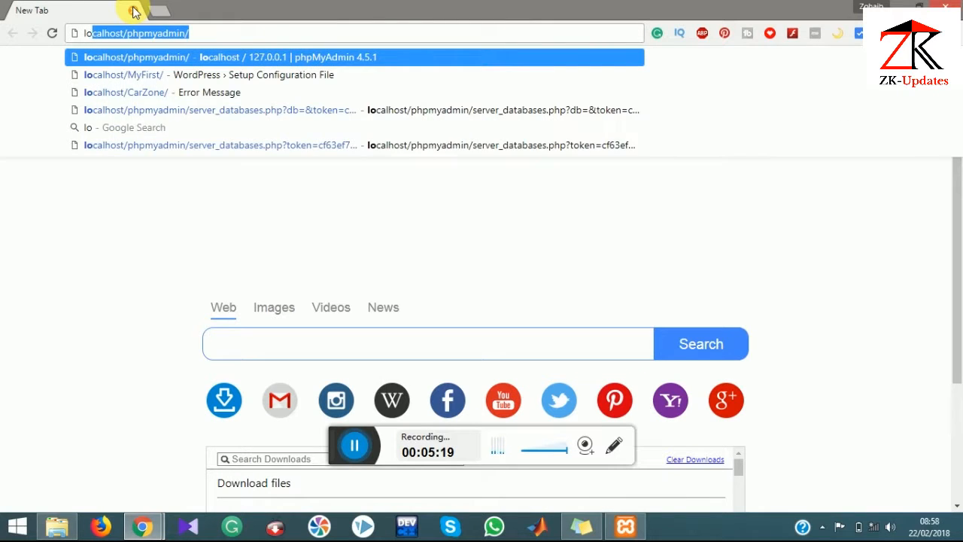
pyautogui.write('hos')
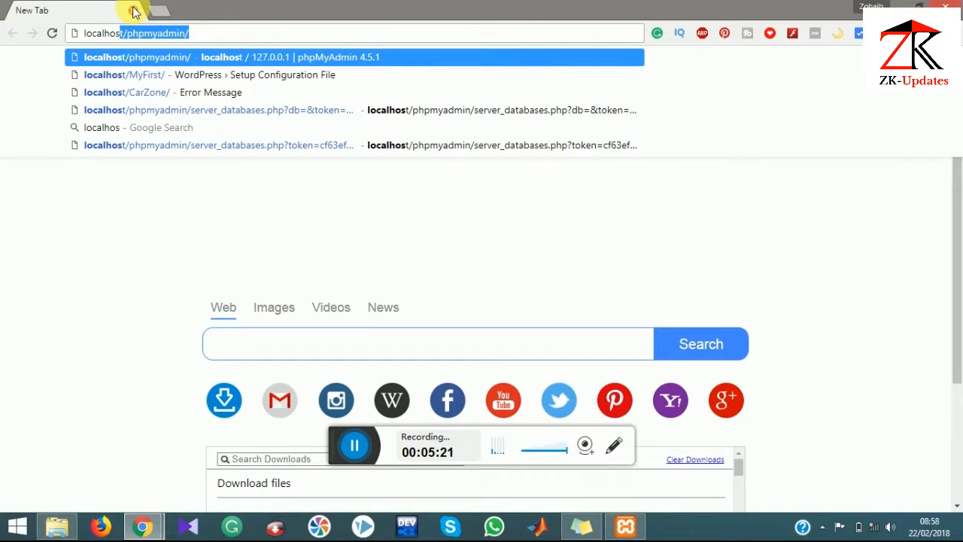
pyautogui.write('t/')
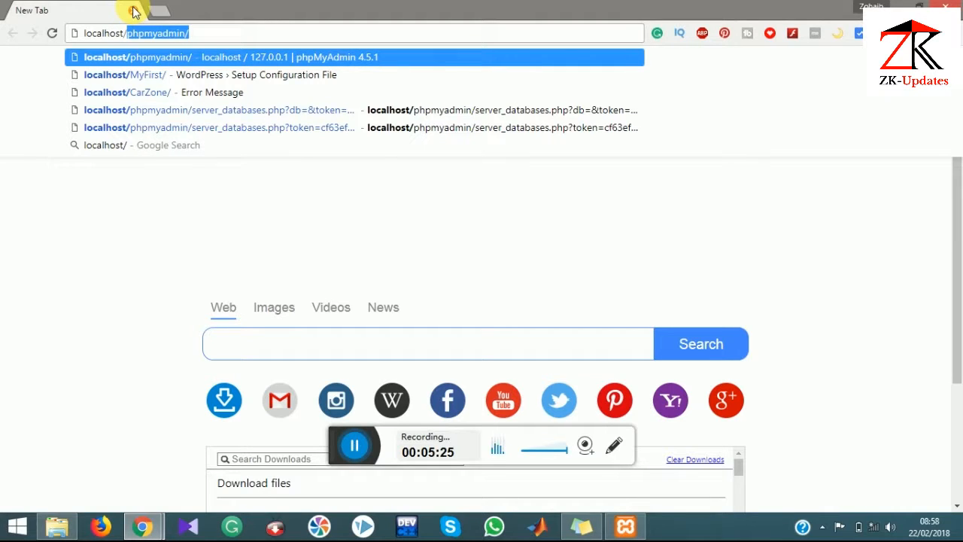
pyautogui.write('tutori')
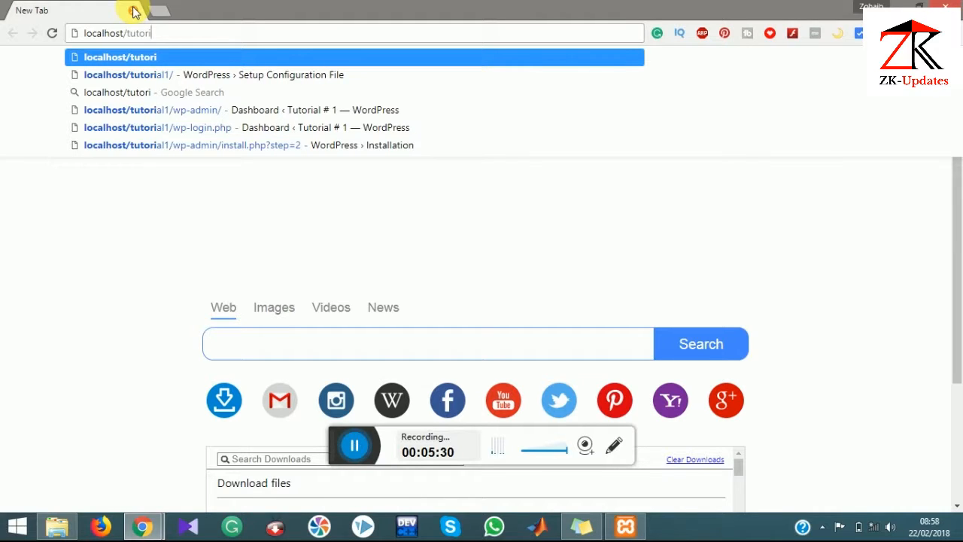
pyautogui.write('al')
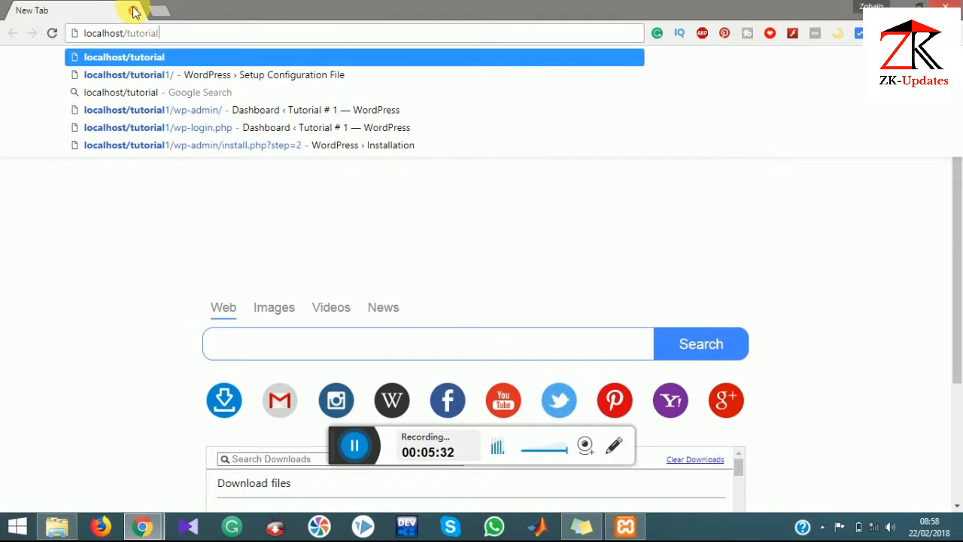
pyautogui.write('1')
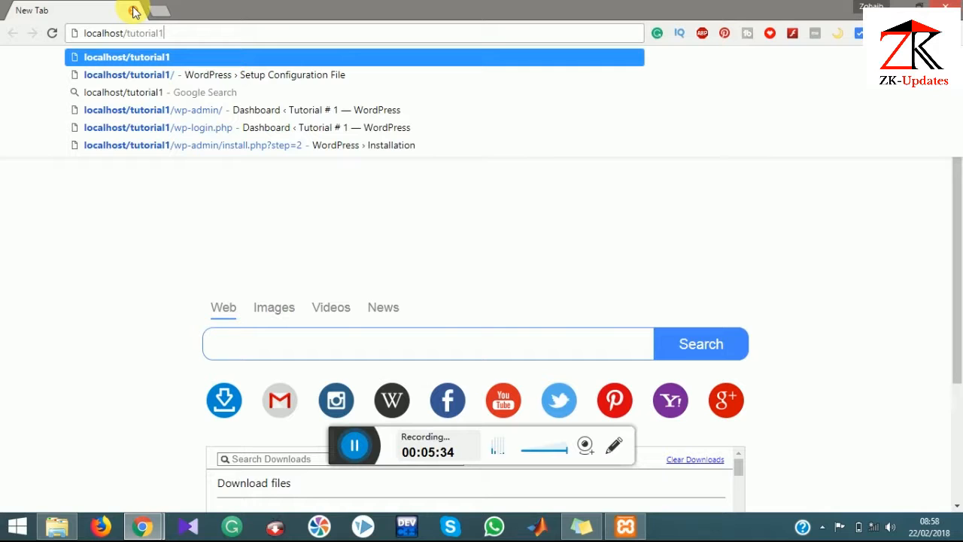
pyautogui.press('Return')
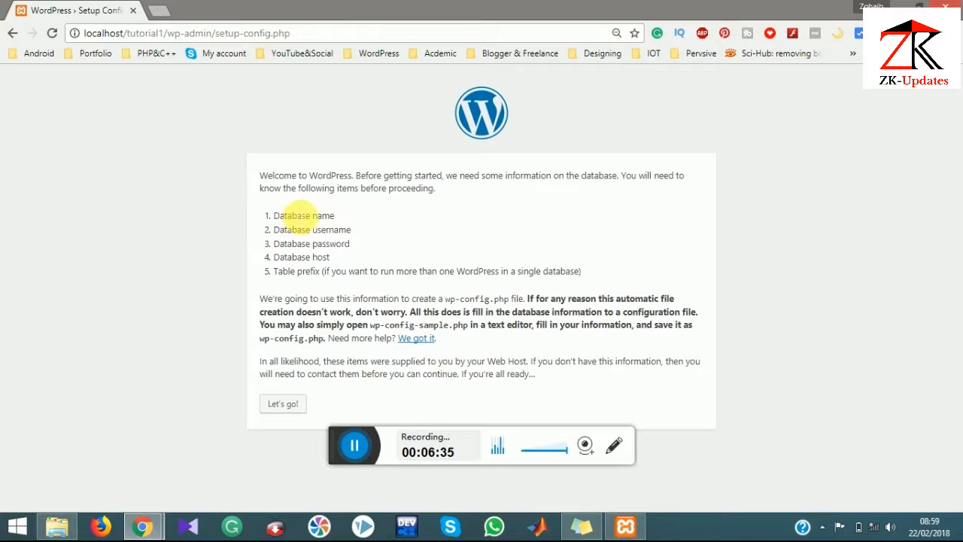
# Step: Open localhost/phpmyadmin in a new browser tab
pyautogui.click(159, 10)
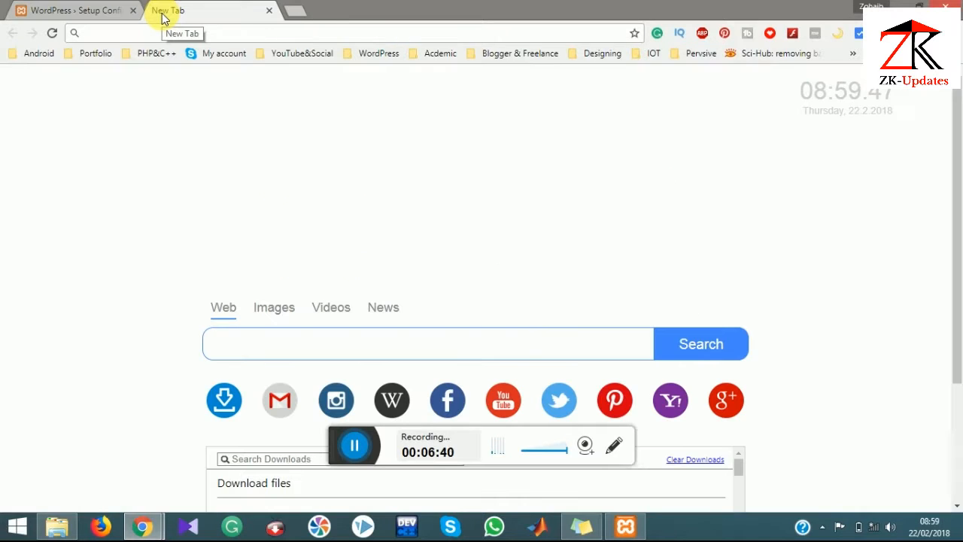
pyautogui.write('loc')
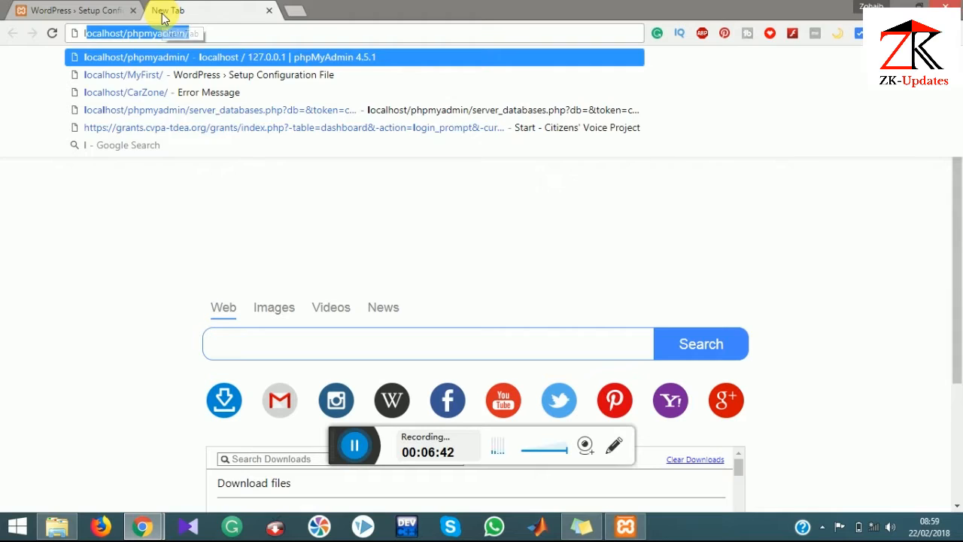
pyautogui.write('al')
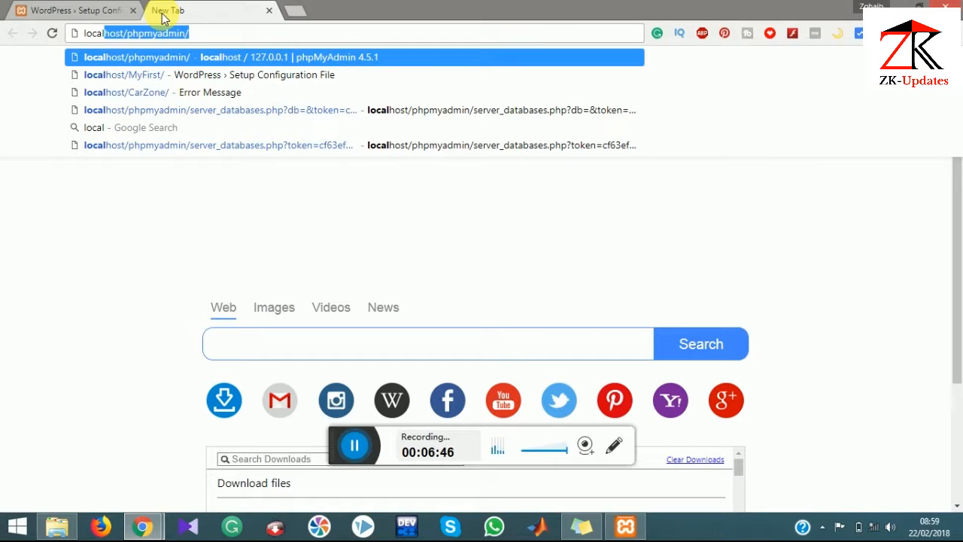
pyautogui.press('Return')
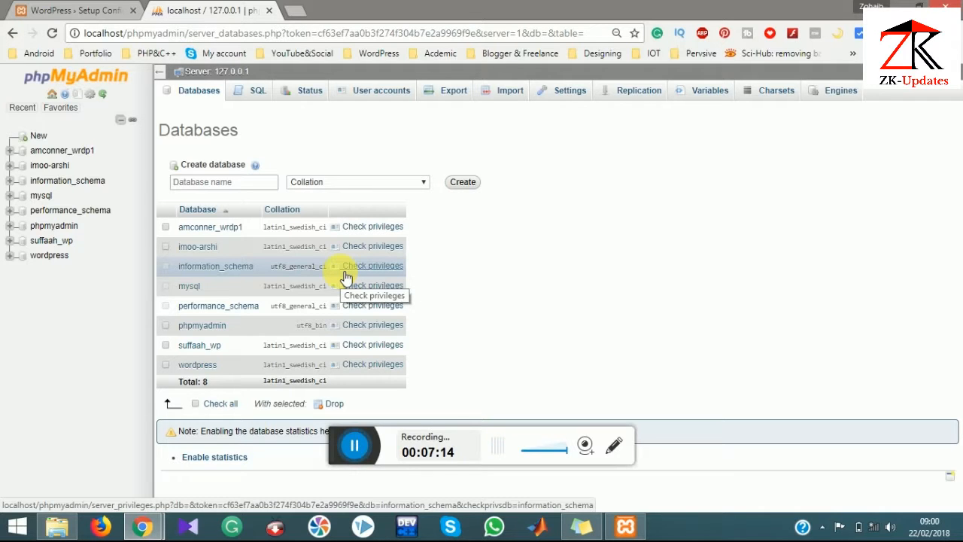
# Step: Create a database named tutorial1 from the Databases page
pyautogui.click(200, 91)
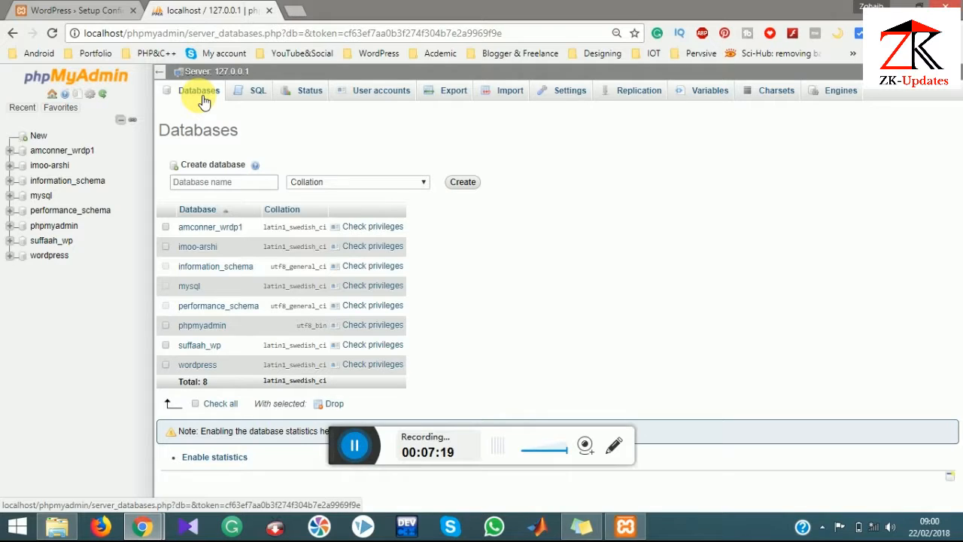
pyautogui.click(225, 183)
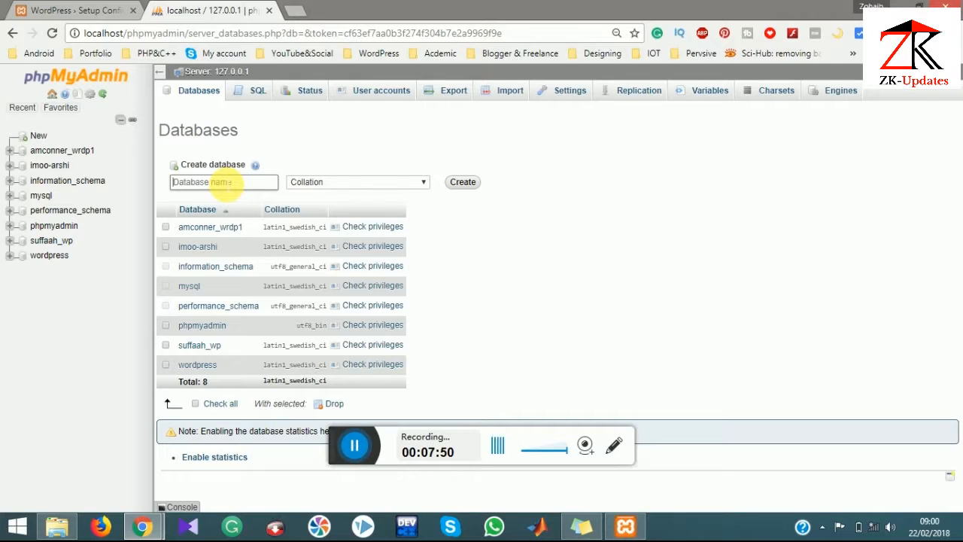
pyautogui.write('tutoril')
pyautogui.write('a1')
pyautogui.press('BackSpace')
pyautogui.press('BackSpace')
pyautogui.press('BackSpace')
pyautogui.write('al1')
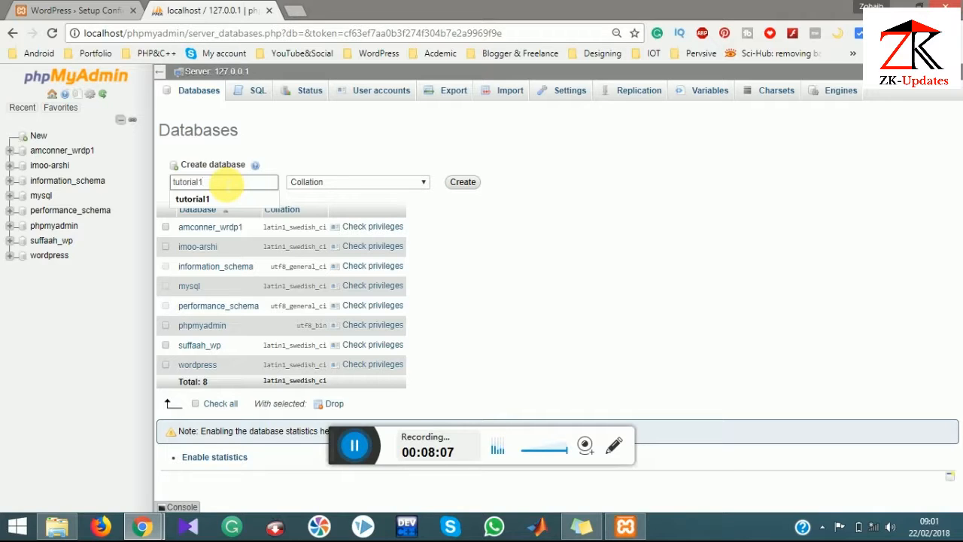
pyautogui.click(456, 183)
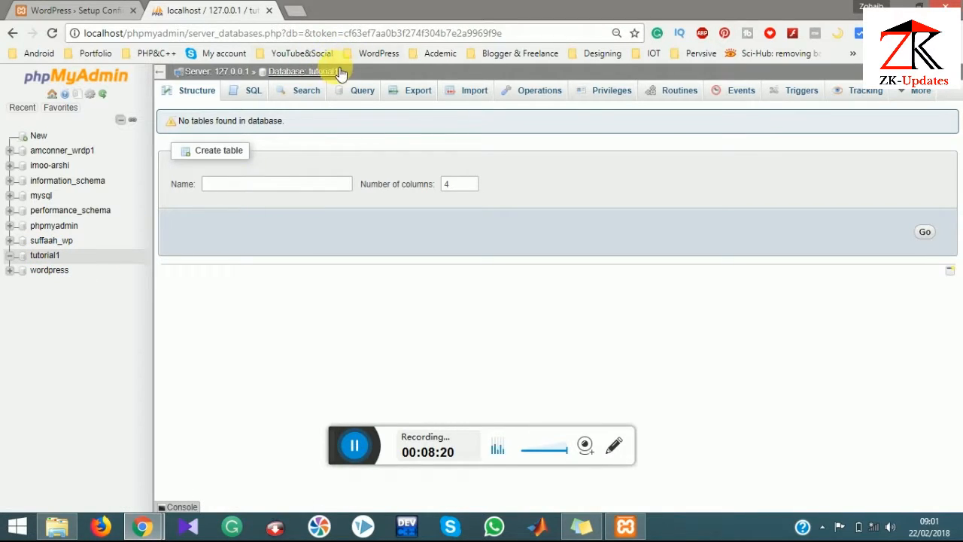
# Step: Submit database tutorial1, username root, empty password, host localhost and prefix wp_
pyautogui.click(95, 7)
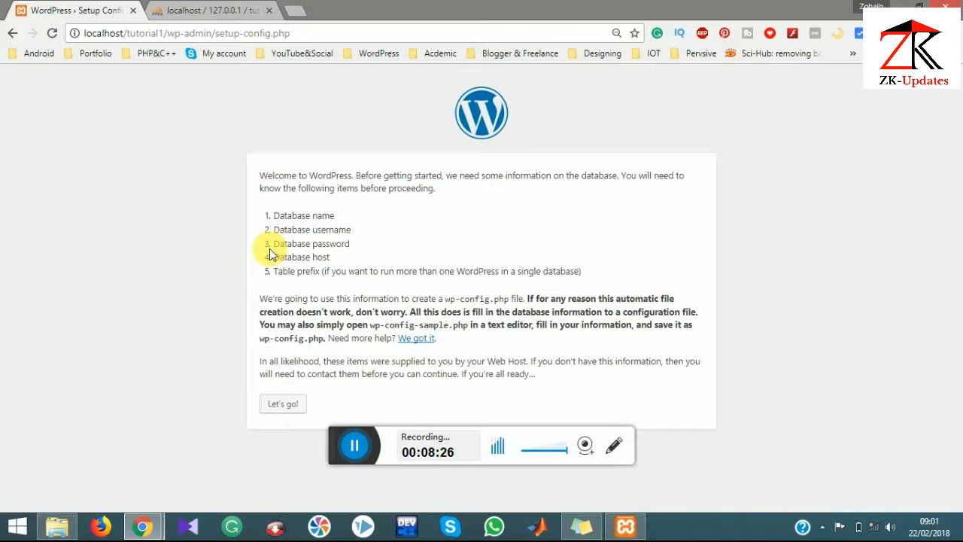
pyautogui.click(284, 403)
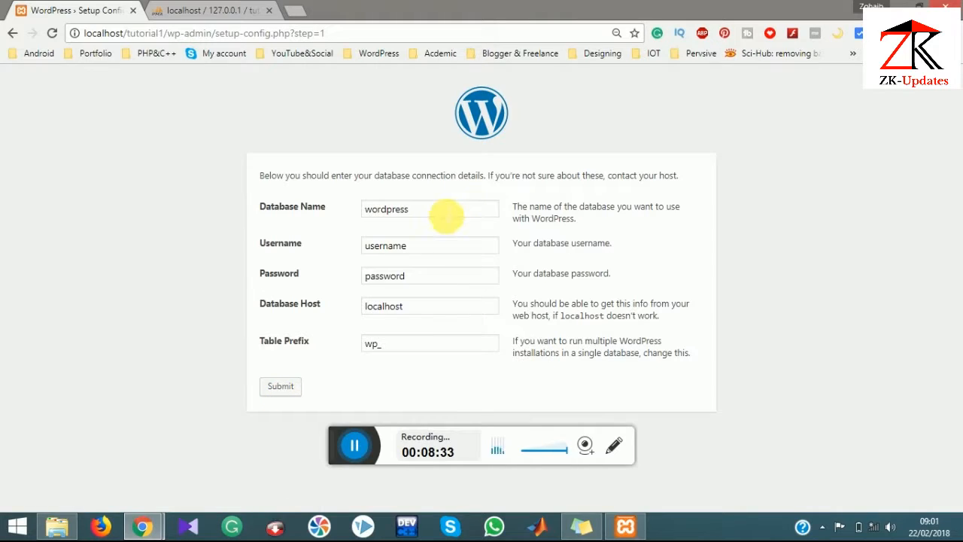
pyautogui.click(443, 216)
pyautogui.press('BackSpace')
pyautogui.press('BackSpace')
pyautogui.press('BackSpace')
pyautogui.press('BackSpace')
pyautogui.press('BackSpace')
pyautogui.press('BackSpace')
pyautogui.press('BackSpace')
pyautogui.press('BackSpace')
pyautogui.press('BackSpace')
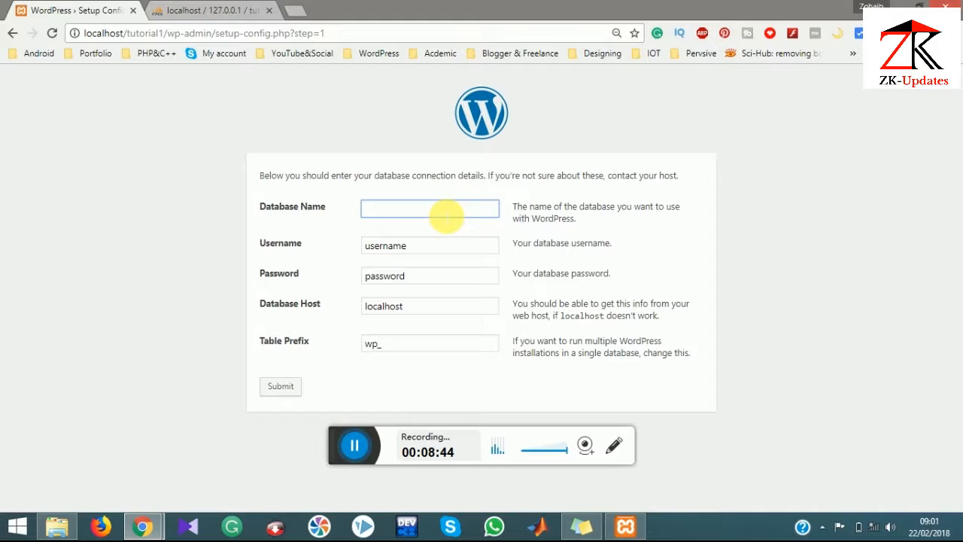
pyautogui.write('tu')
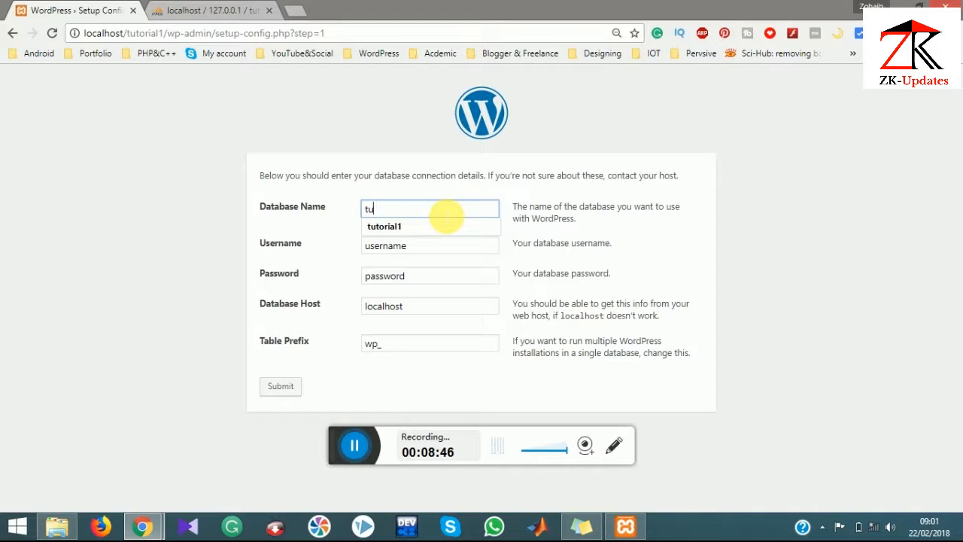
pyautogui.write('torial1')
pyautogui.press('Tab')
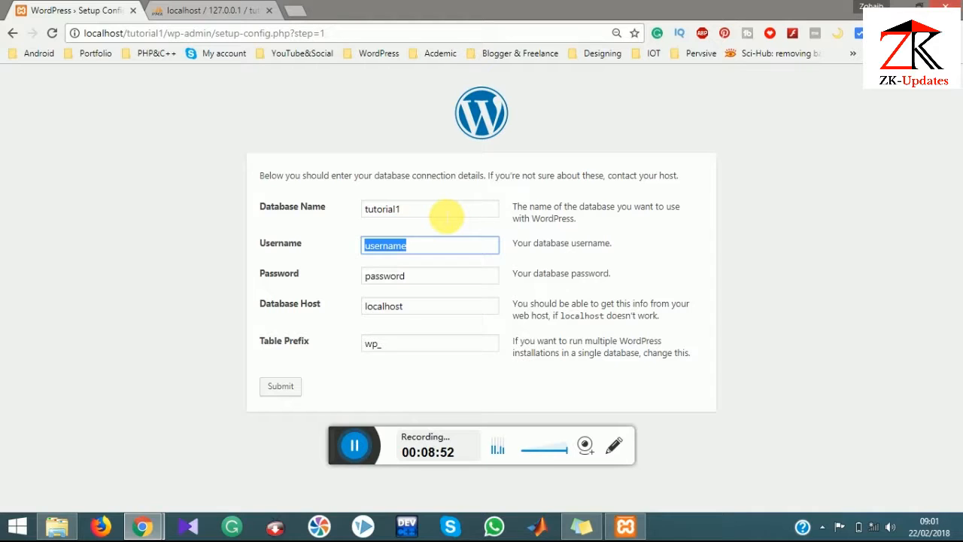
pyautogui.write('root')
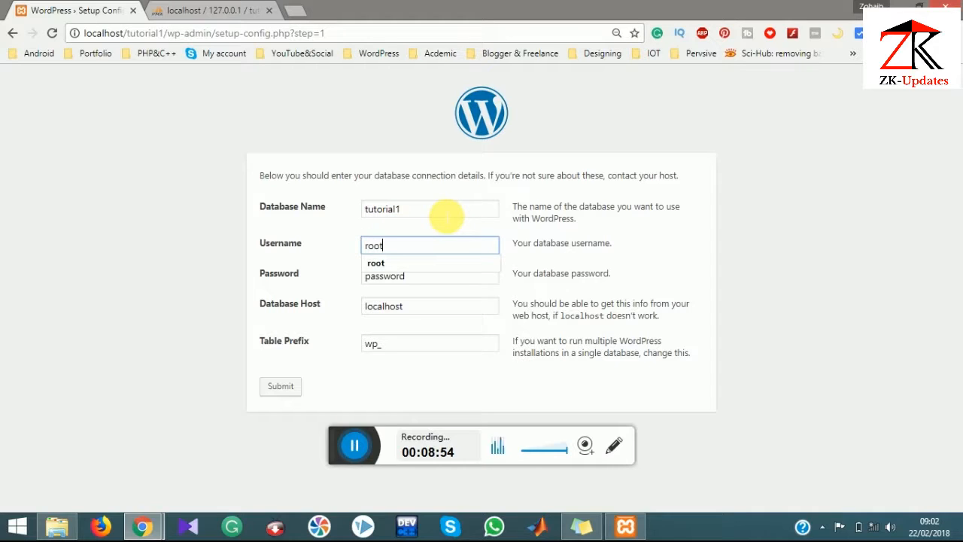
pyautogui.press('Tab')
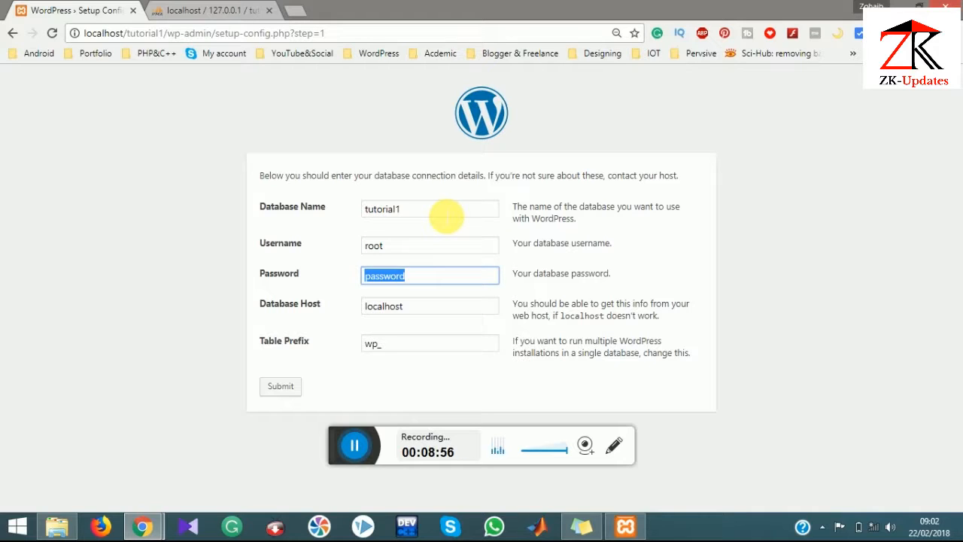
pyautogui.press('BackSpace')
pyautogui.press('Tab')
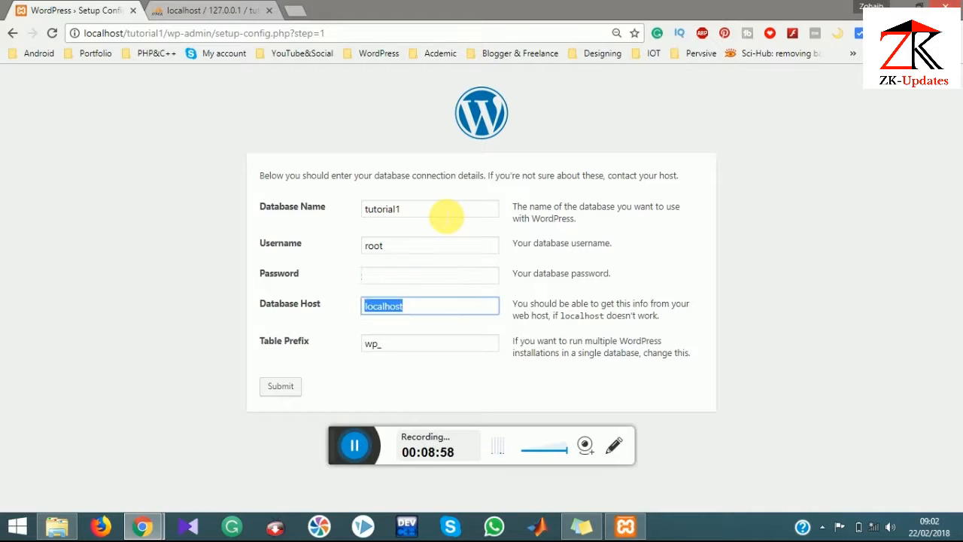
pyautogui.press('Tab')
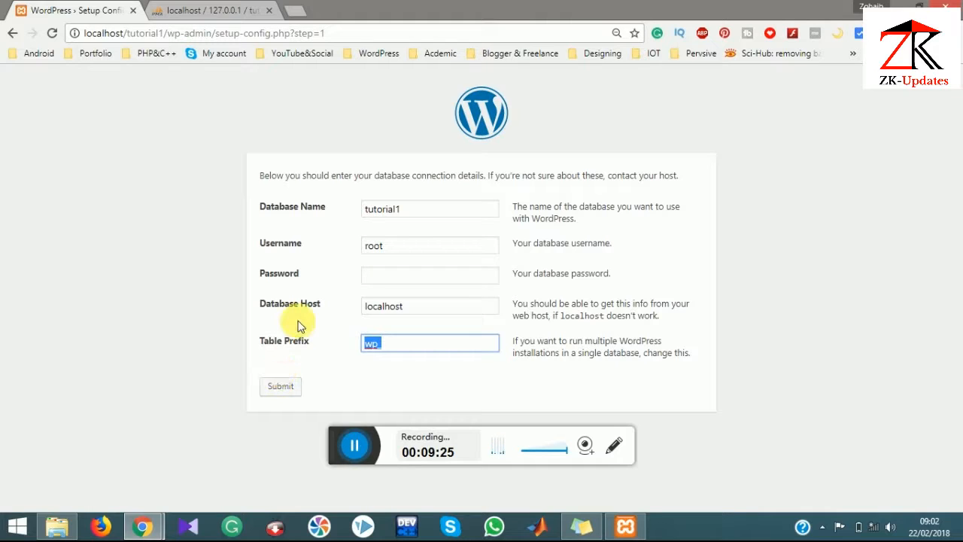
pyautogui.click(276, 393)
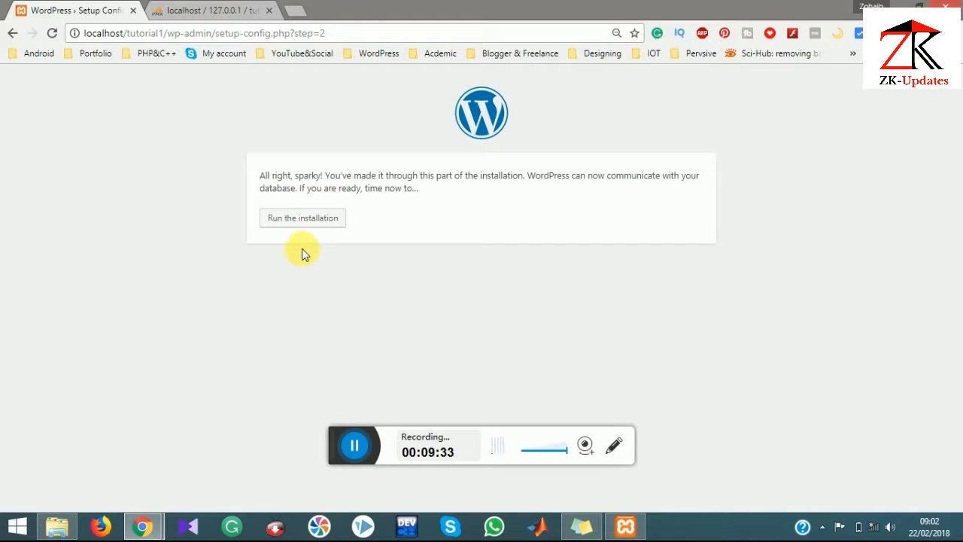
# Step: Run the installation and enter Site Title 'Tutorial # 1', keeping admin as the username
pyautogui.click(298, 219)
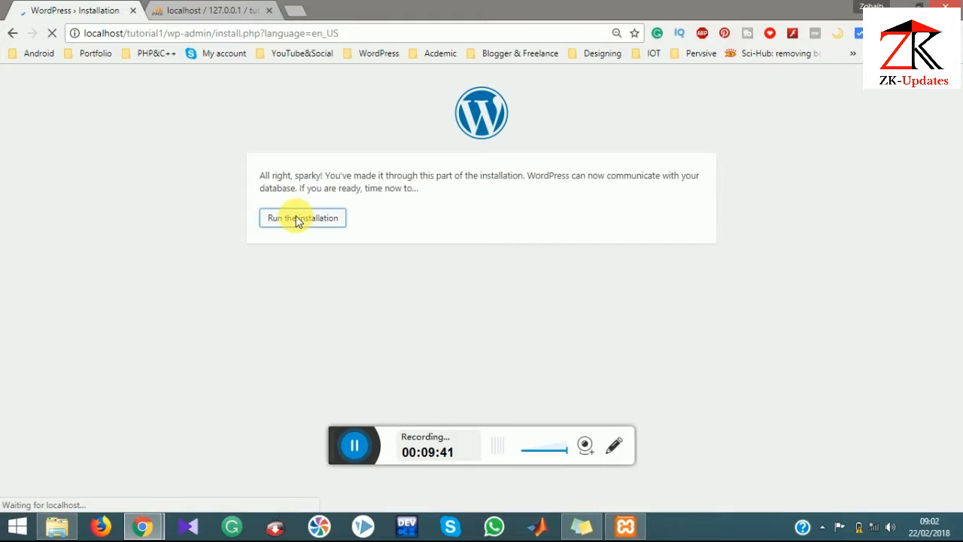
pyautogui.scroll(-2, 359, 302)
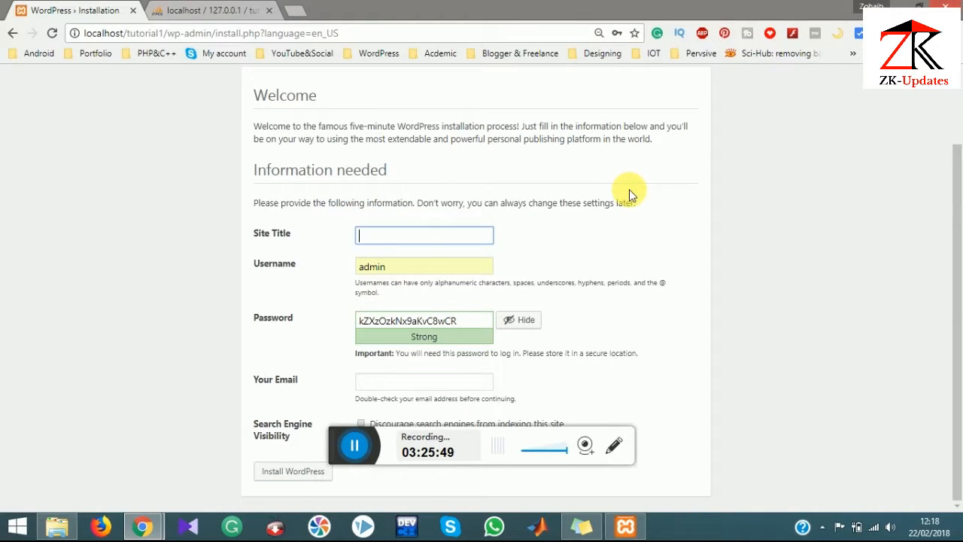
pyautogui.click(350, 447)
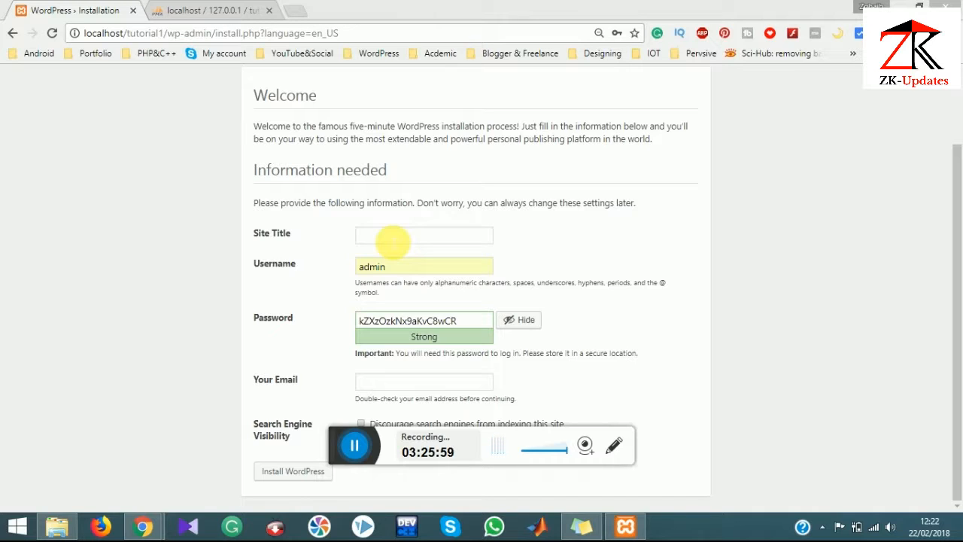
pyautogui.click(392, 241)
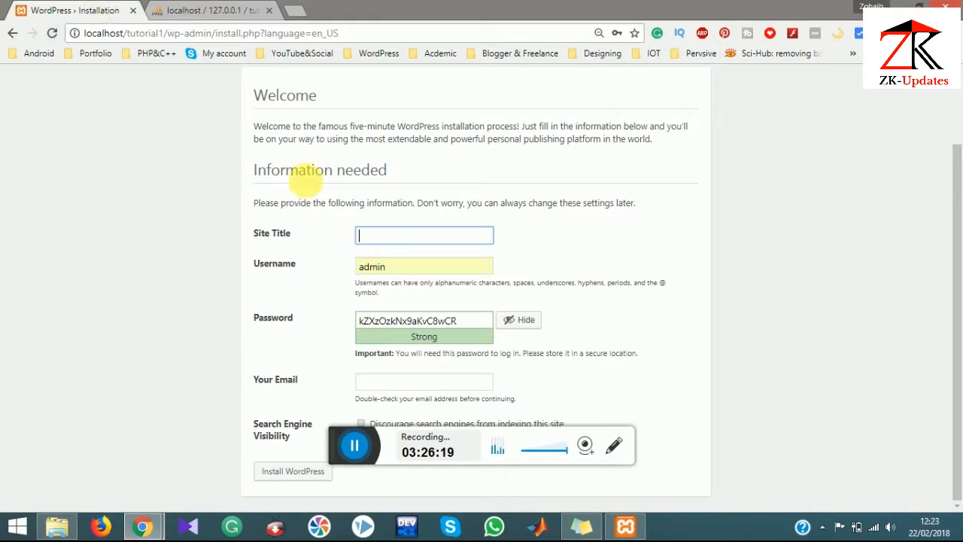
pyautogui.click(384, 238)
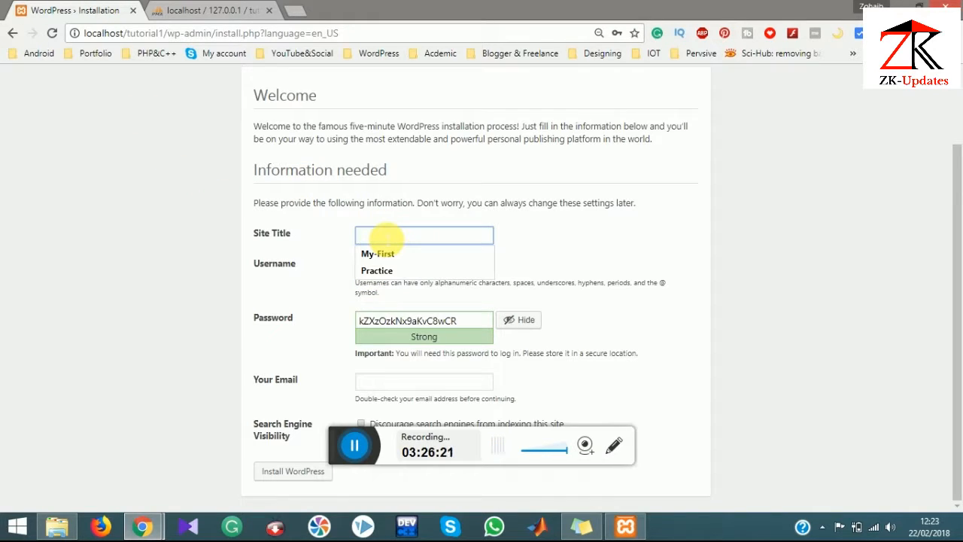
pyautogui.write('T')
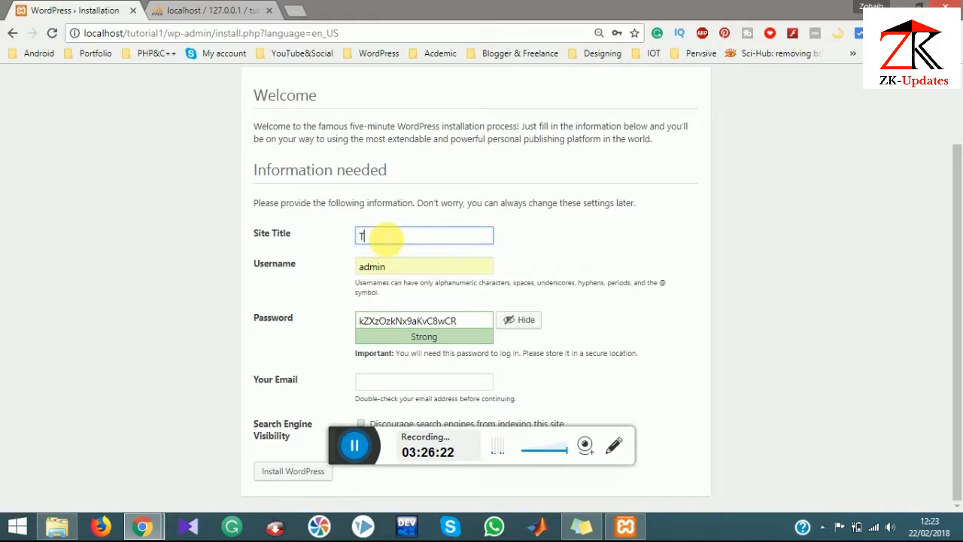
pyautogui.write('utorial # 1')
pyautogui.click(412, 265)
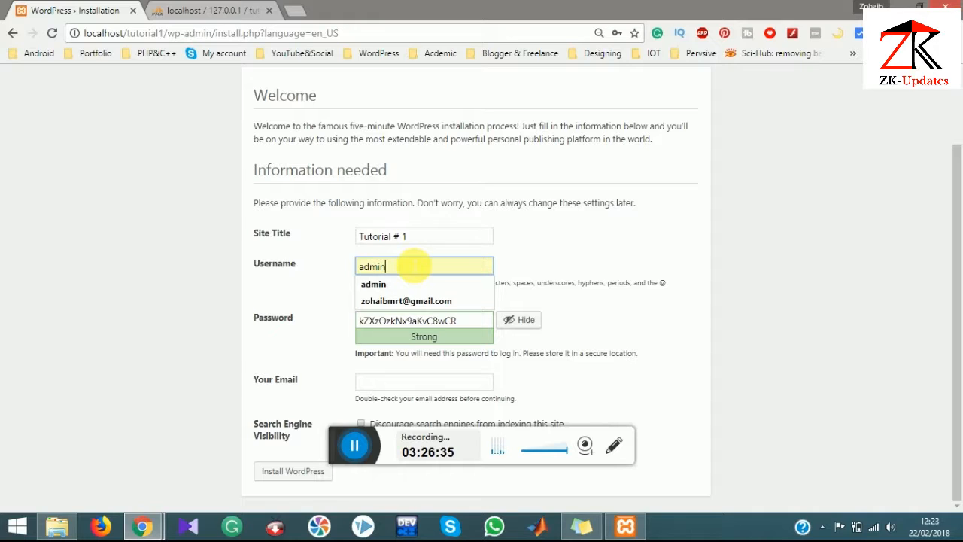
pyautogui.press('Tab')
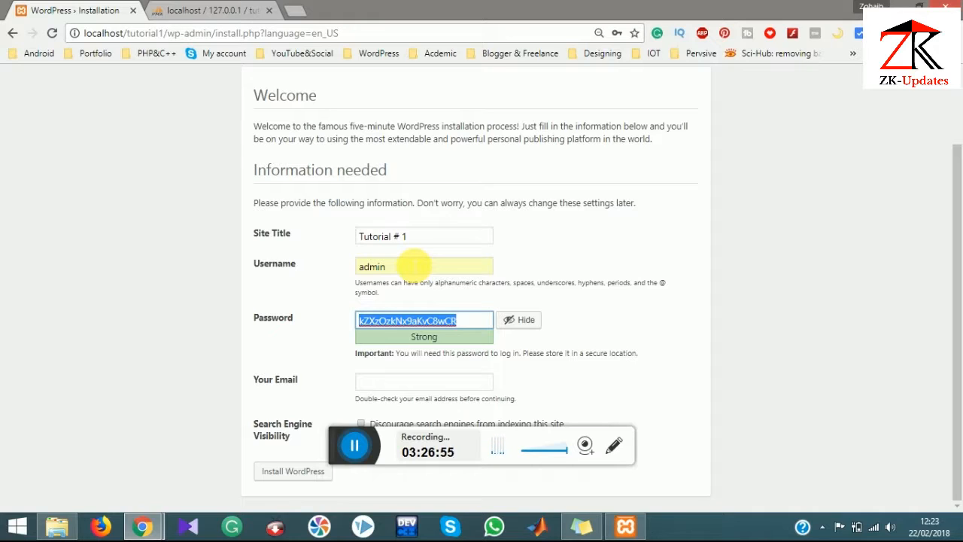
# Step: Enter a weak admin password, confirm its use, add the admin e-mail, and install WordPress
pyautogui.write('ad')
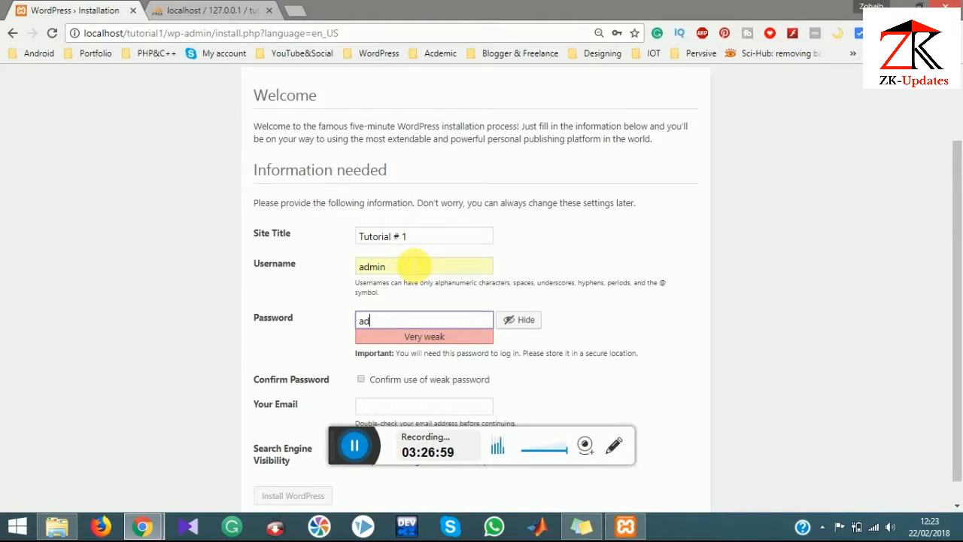
pyautogui.write('min123')
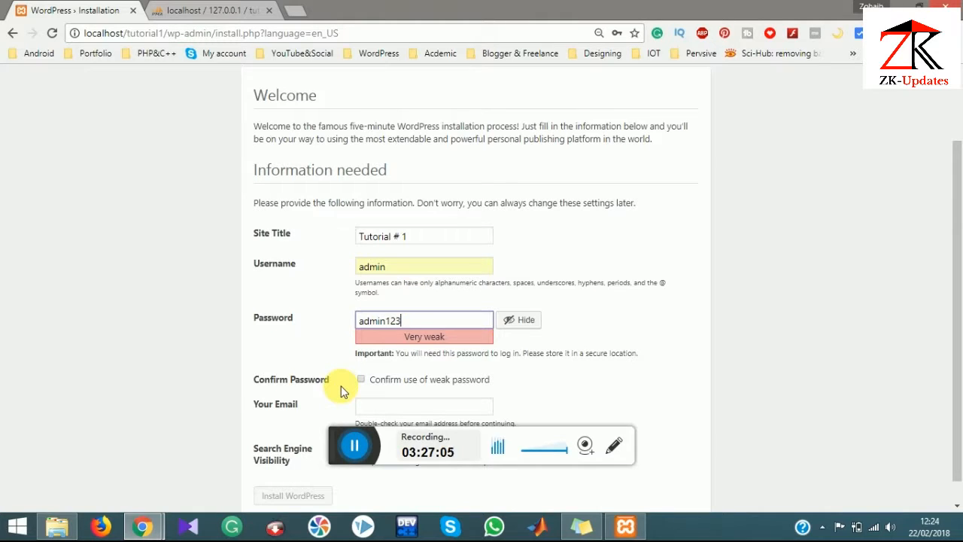
pyautogui.click(361, 379)
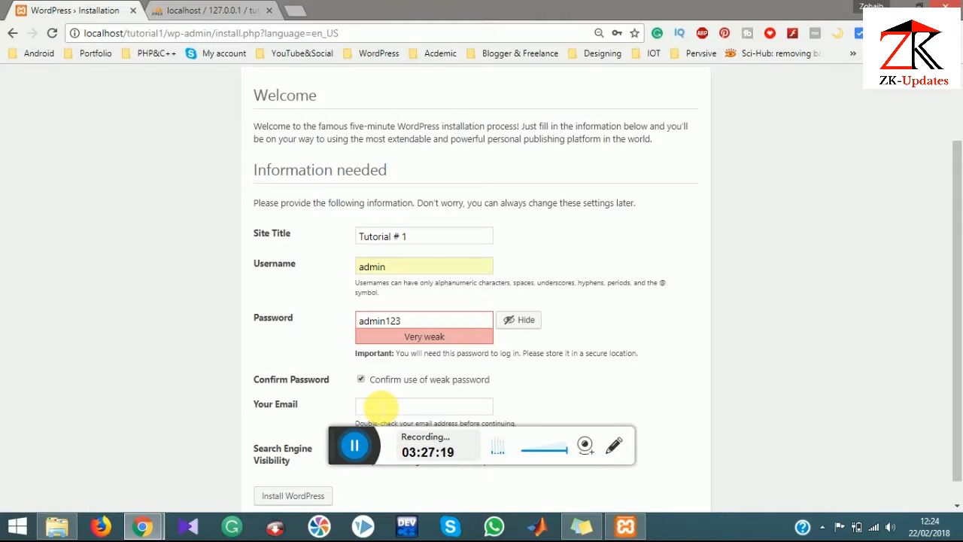
pyautogui.click(371, 410)
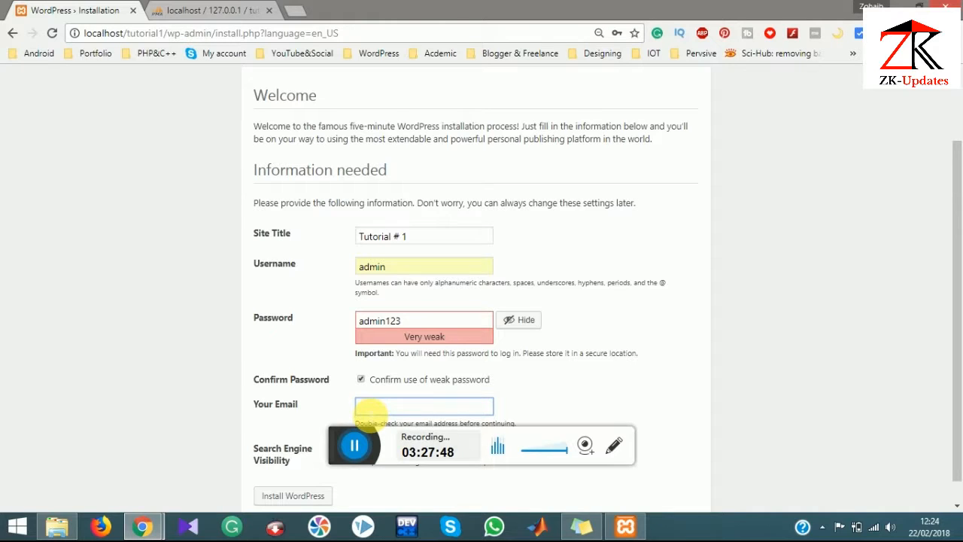
pyautogui.write('z')
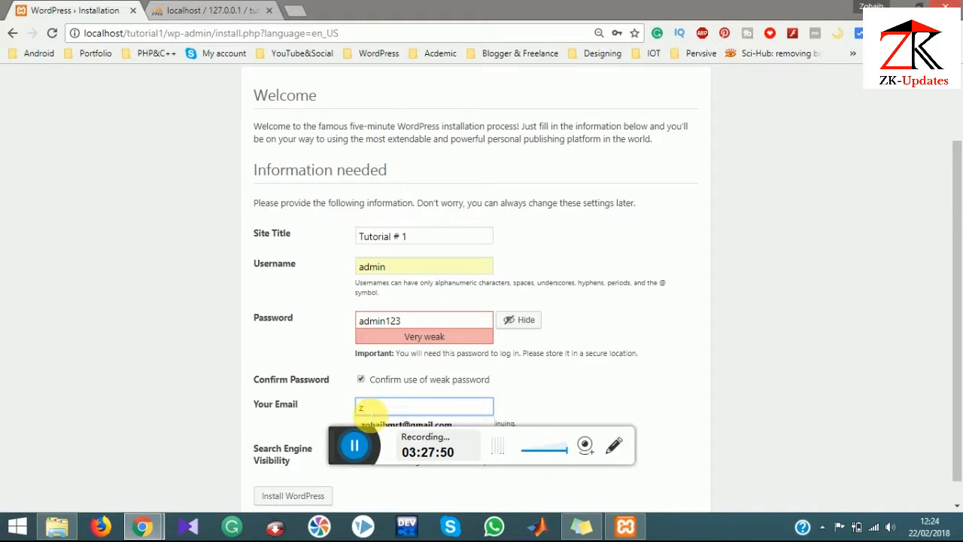
pyautogui.press('Down')
pyautogui.press('Return')
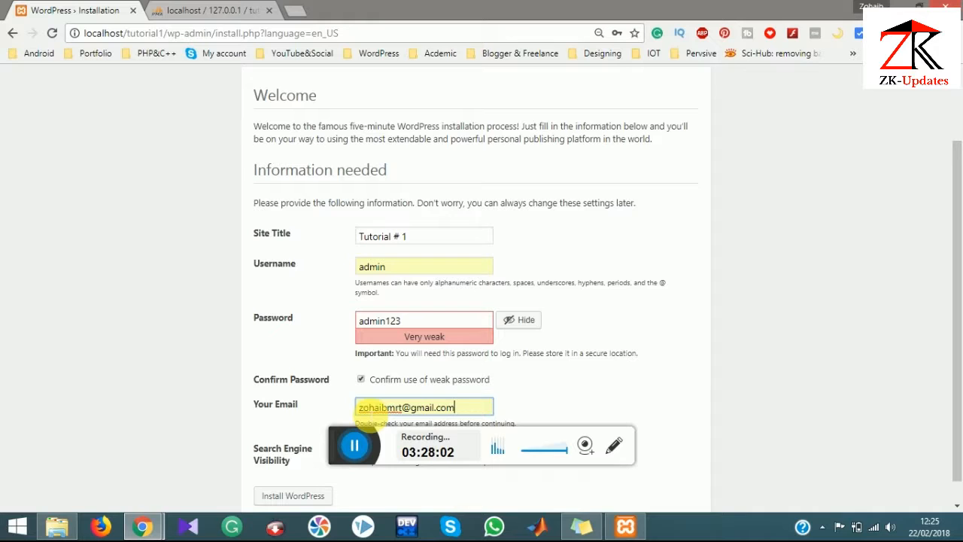
pyautogui.click(585, 445)
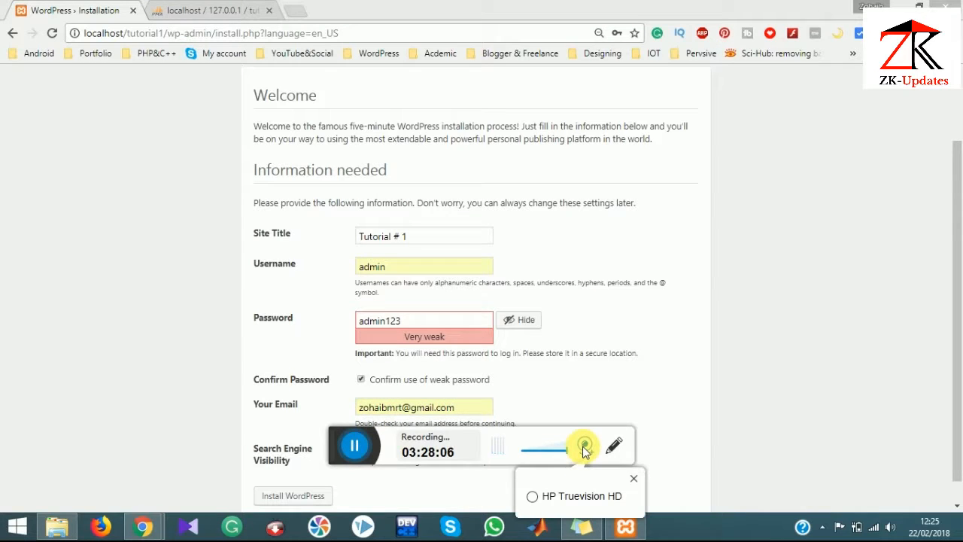
pyautogui.click(536, 500)
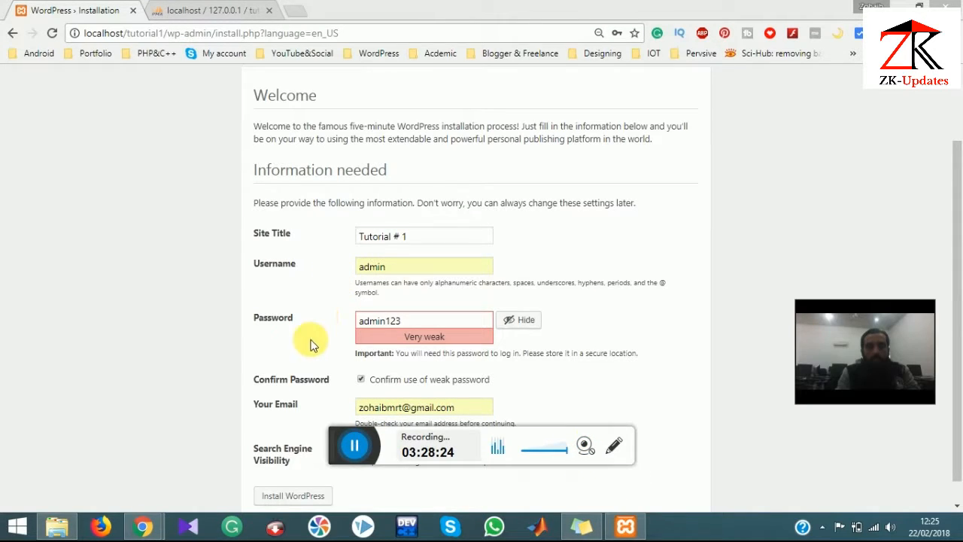
pyautogui.click(276, 497)
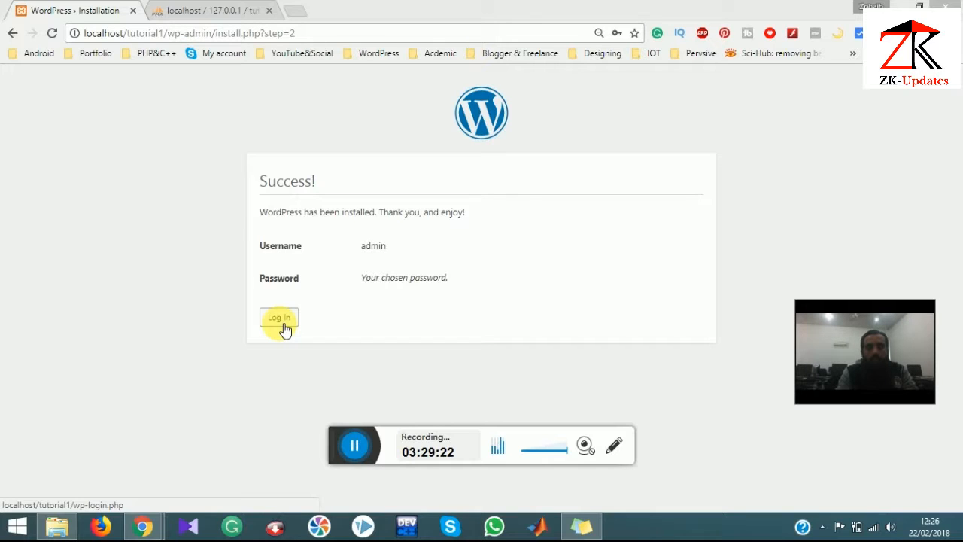
# Step: Log in as admin with the account password and dismiss Chrome's save-password prompt
pyautogui.click(281, 326)
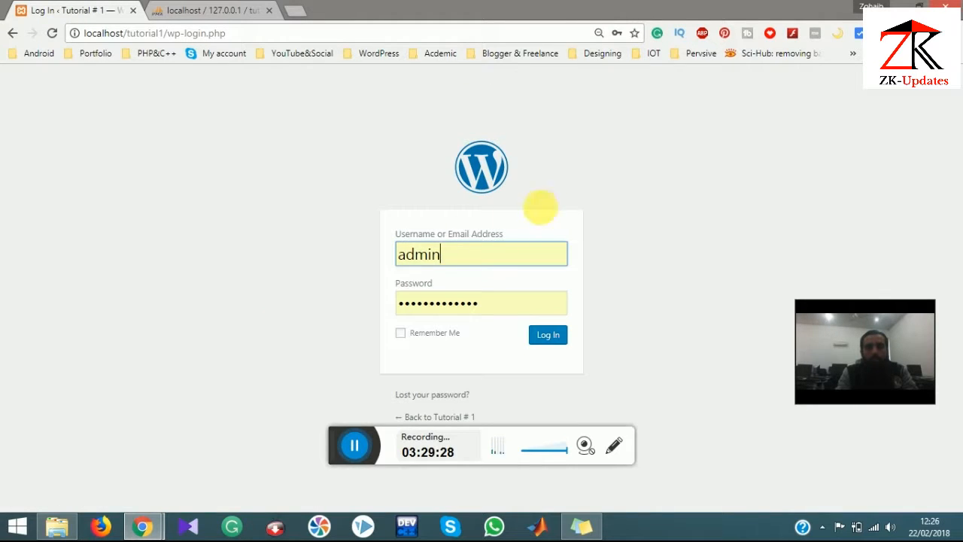
pyautogui.click(507, 309)
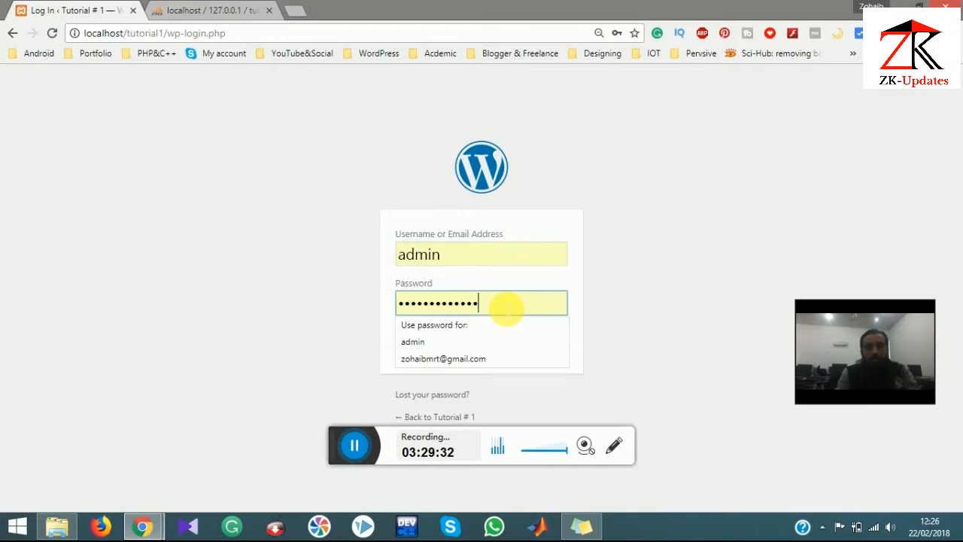
pyautogui.press('BackSpace')
pyautogui.press('BackSpace')
pyautogui.press('BackSpace')
pyautogui.press('BackSpace')
pyautogui.press('BackSpace')
pyautogui.press('BackSpace')
pyautogui.press('BackSpace')
pyautogui.press('BackSpace')
pyautogui.press('BackSpace')
pyautogui.press('BackSpace')
pyautogui.press('BackSpace')
pyautogui.press('BackSpace')
pyautogui.press('BackSpace')
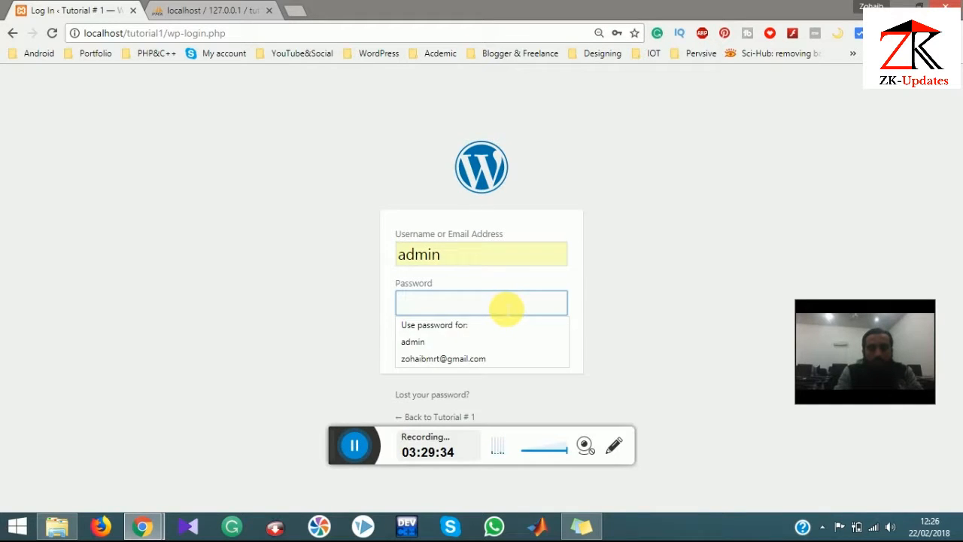
pyautogui.write('12345678')
pyautogui.click(543, 340)
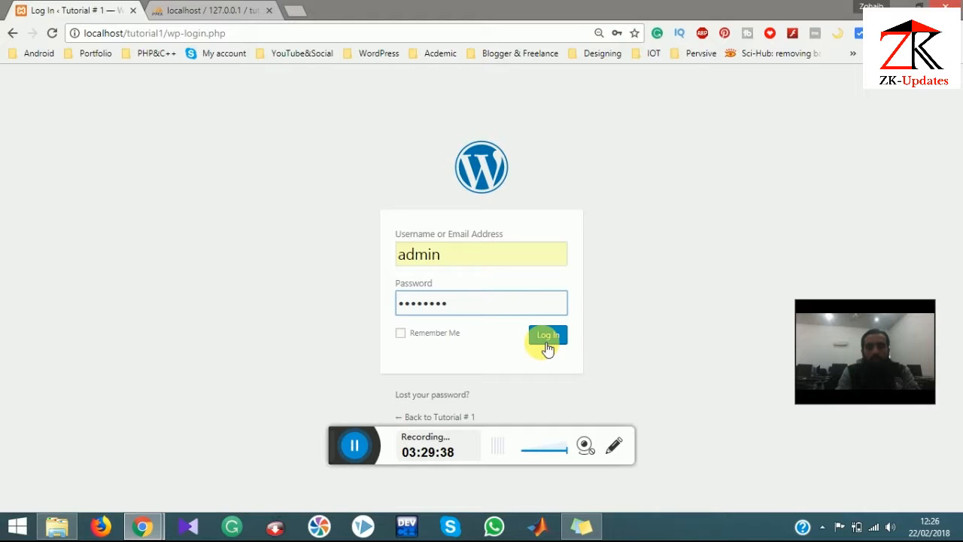
pyautogui.click(546, 340)
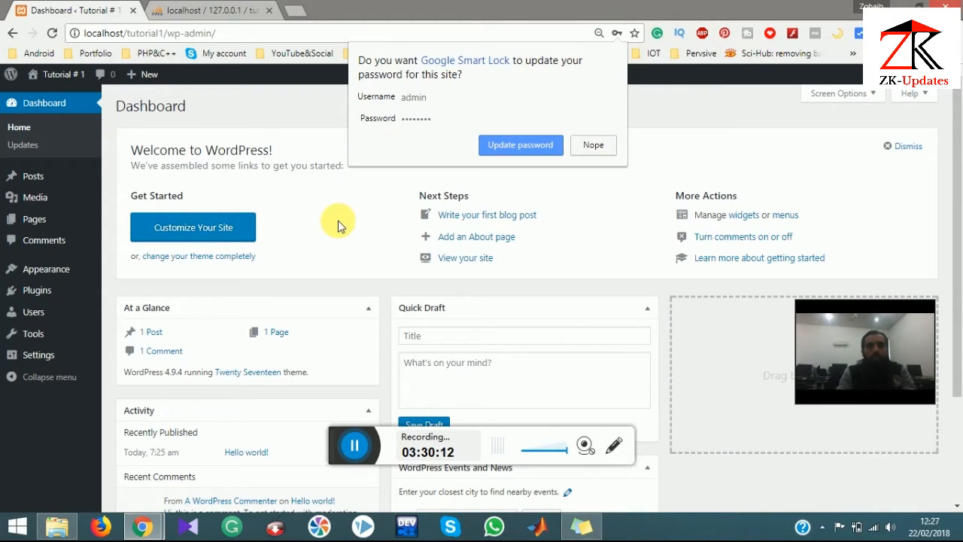
pyautogui.click(338, 220)
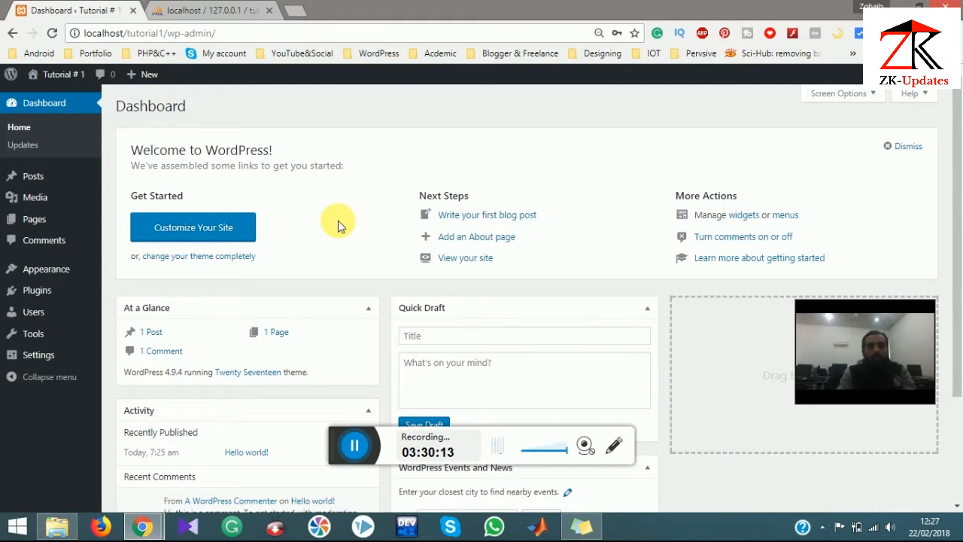